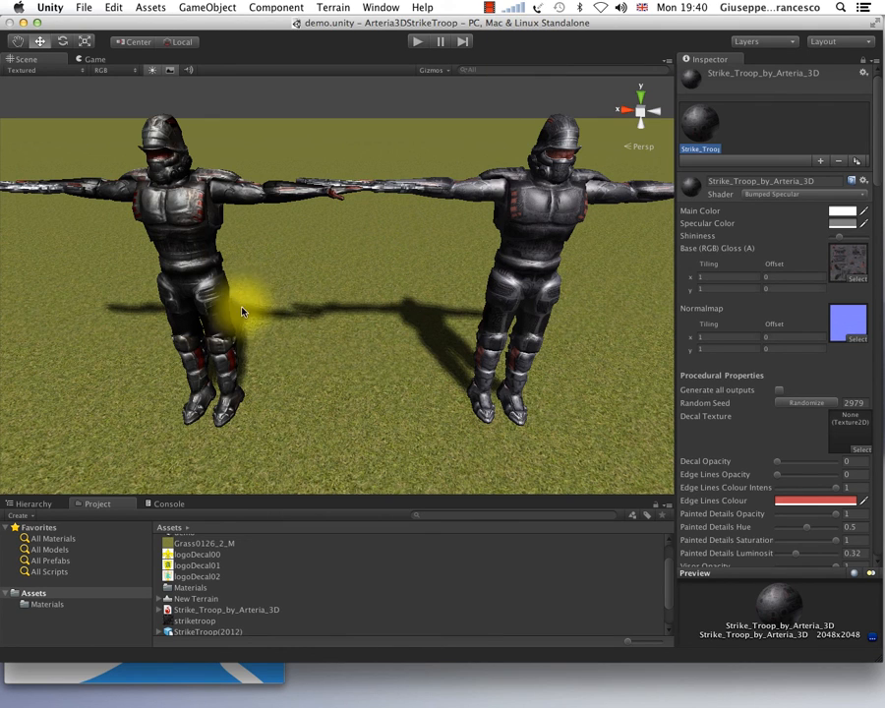
- Move the left-hand strike troop along its X axis, farther away from the second character
{"action": "left_click_drag", "start_coordinate": [240, 308], "coordinate": [409, 305], "text": "alt"}
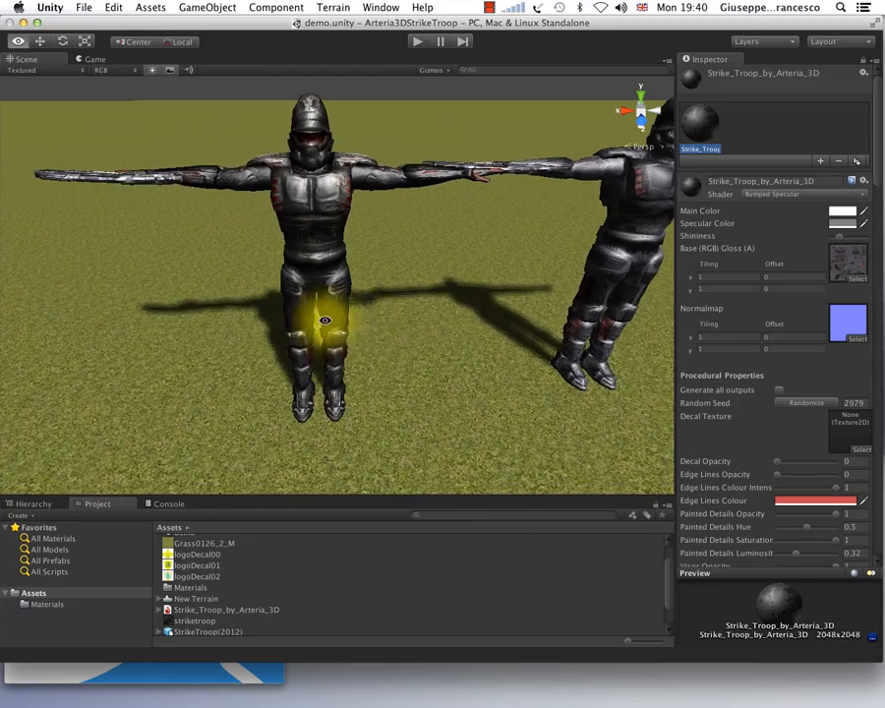
{"action": "left_click_drag", "start_coordinate": [300, 321], "coordinate": [340, 286], "text": "alt"}
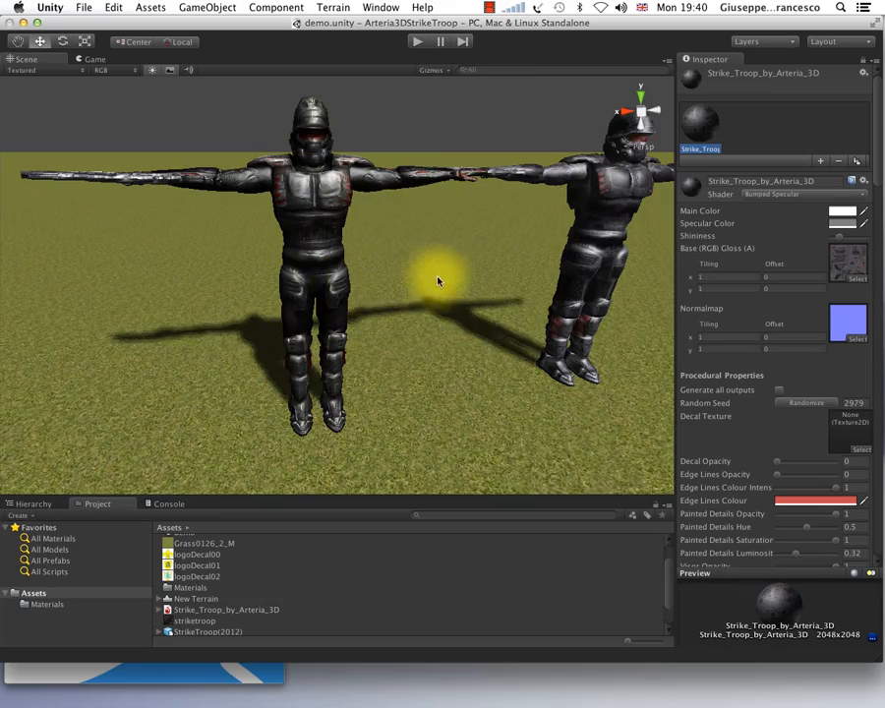
{"action": "left_click_drag", "start_coordinate": [439, 280], "coordinate": [397, 343], "text": "alt"}
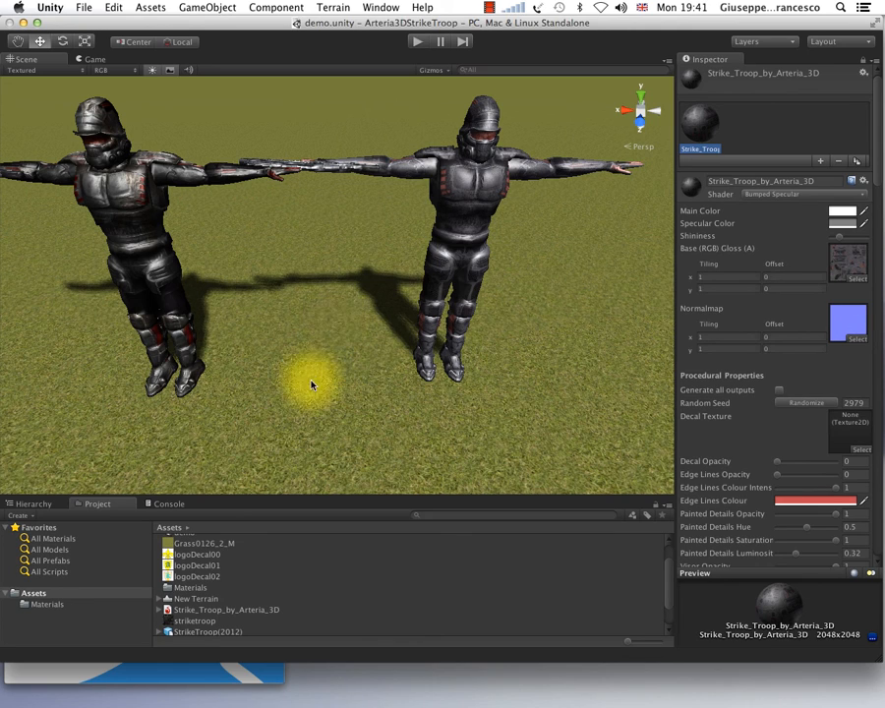
{"action": "left_click_drag", "start_coordinate": [233, 372], "coordinate": [241, 312], "text": "alt"}
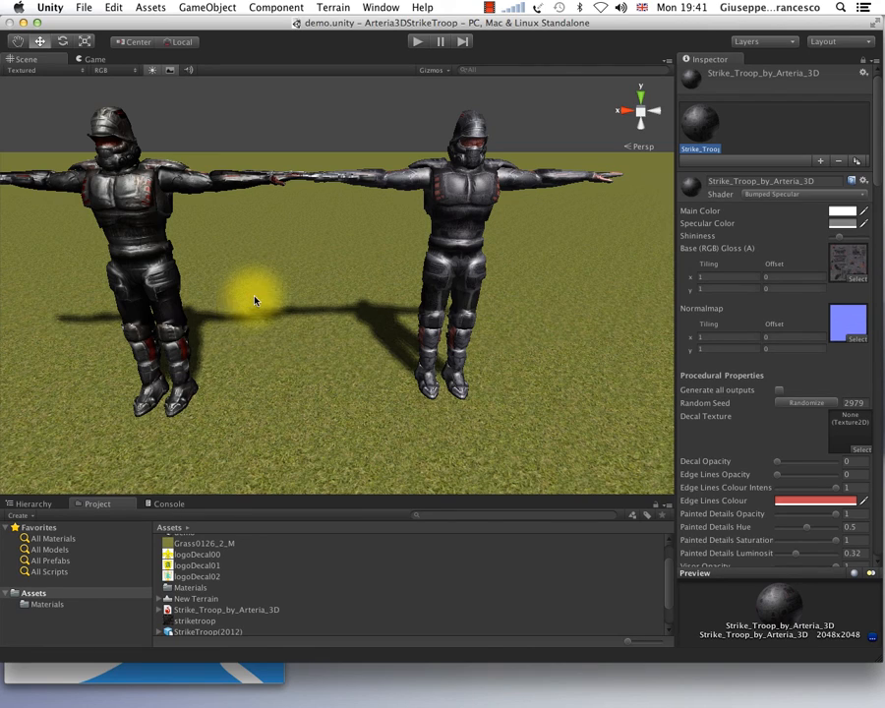
{"action": "left_click_drag", "start_coordinate": [290, 309], "coordinate": [306, 341], "text": "alt"}
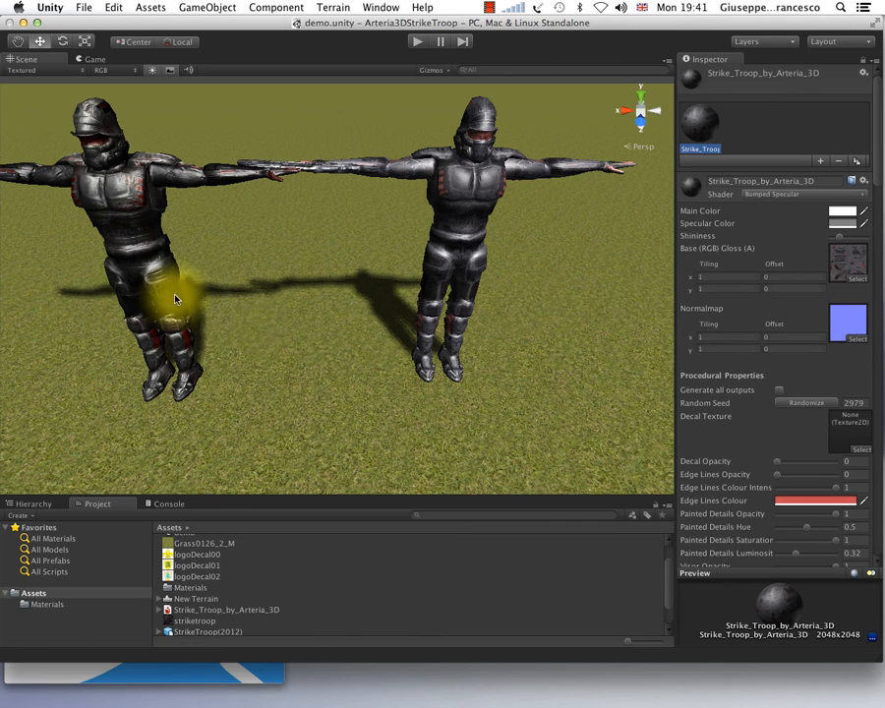
{"action": "left_click", "coordinate": [123, 211]}
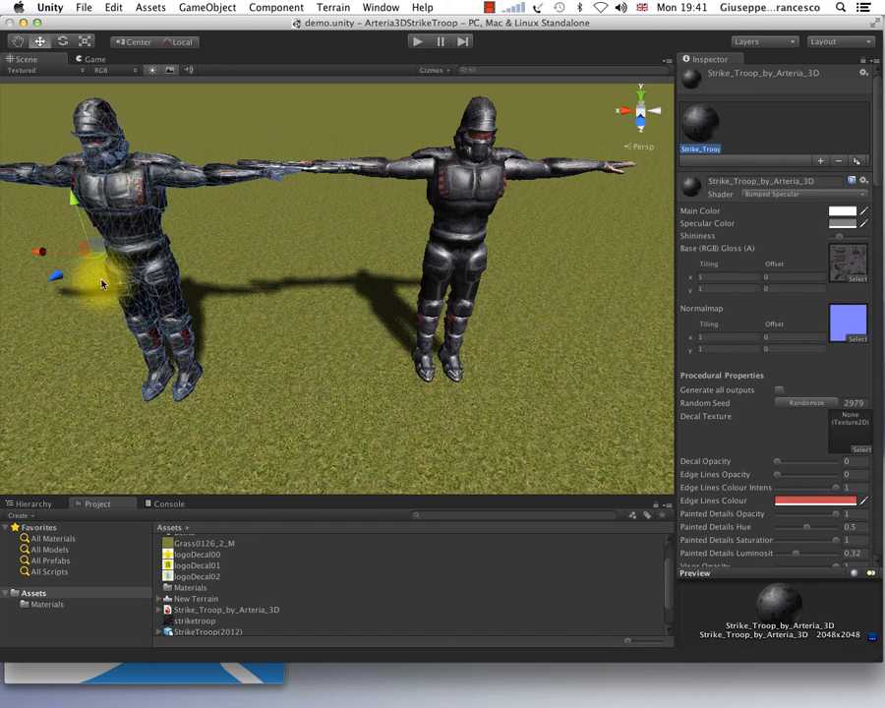
{"action": "left_click_drag", "start_coordinate": [45, 256], "coordinate": [198, 325]}
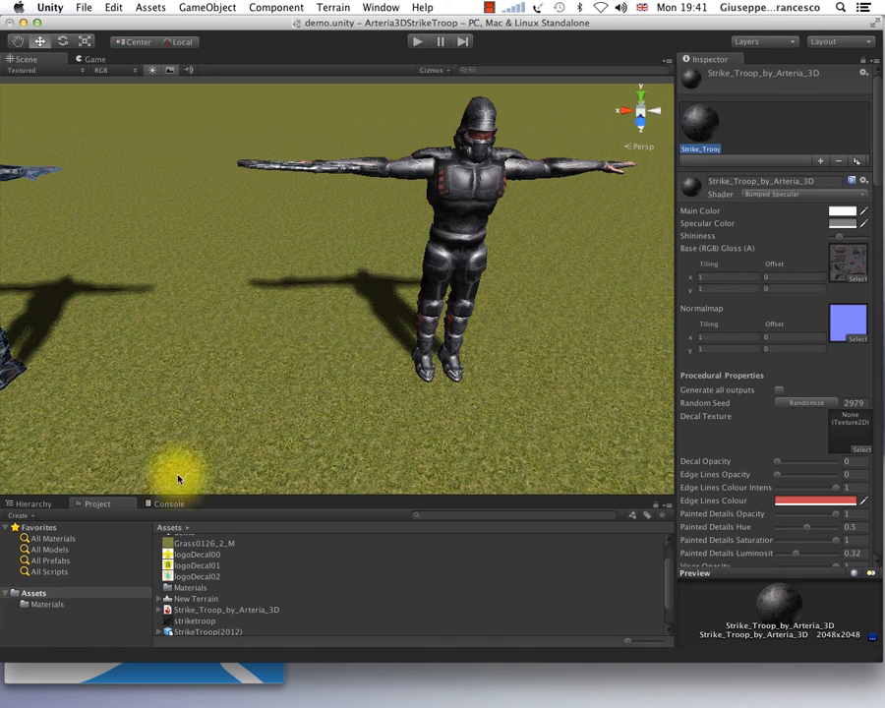
- Examine the second strike troop from several angles along with the procedural properties of its Strike_Troop_by_Arteria_3D material
{"action": "left_click_drag", "start_coordinate": [253, 374], "coordinate": [249, 336], "text": "alt"}
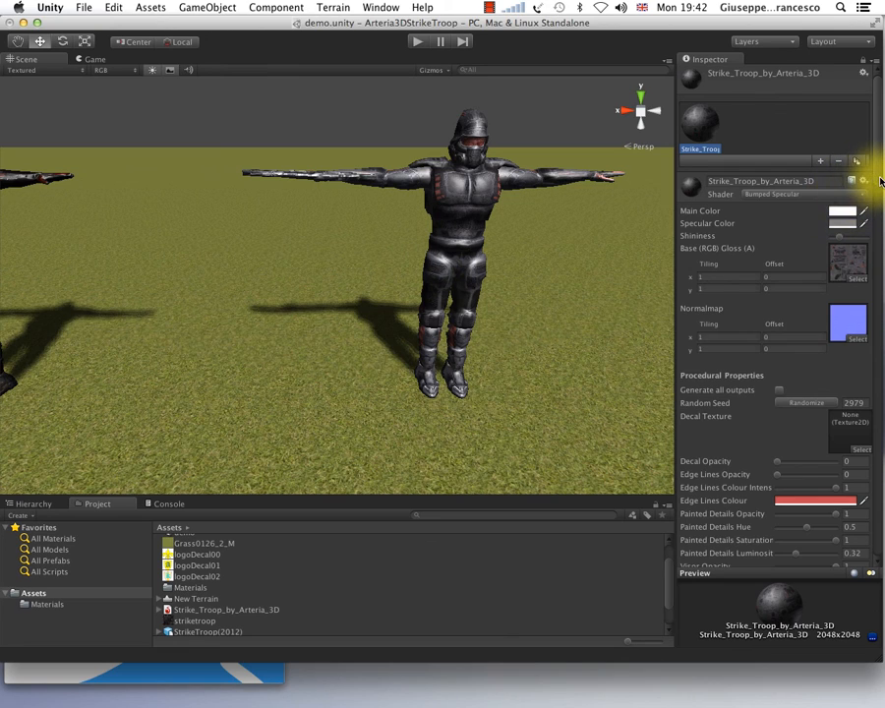
{"action": "scroll", "coordinate": [871, 192], "scroll_direction": "down", "scroll_amount": 4}
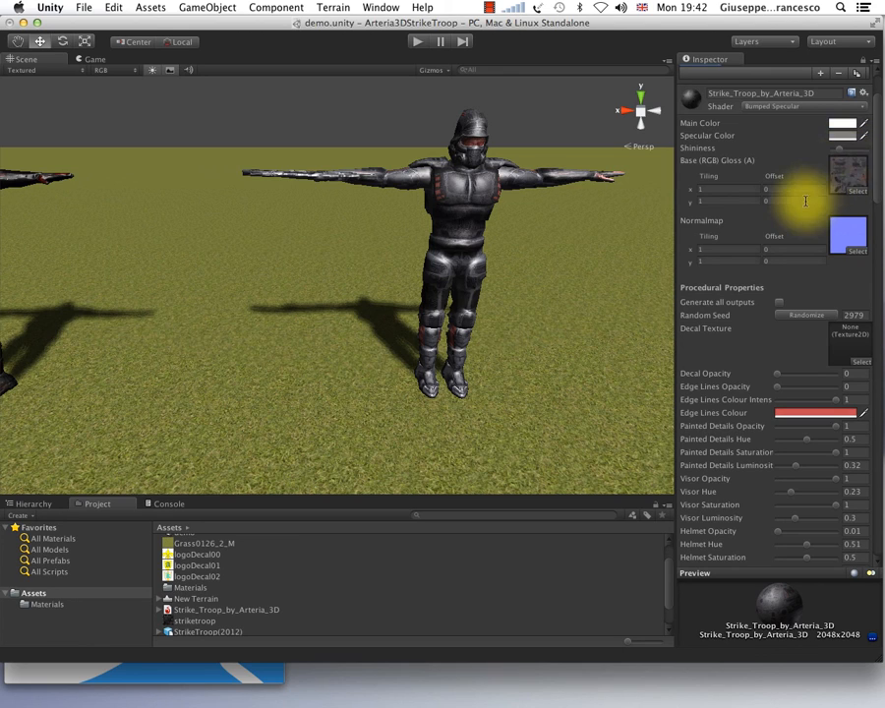
{"action": "left_click_drag", "start_coordinate": [537, 271], "coordinate": [594, 299], "text": "alt"}
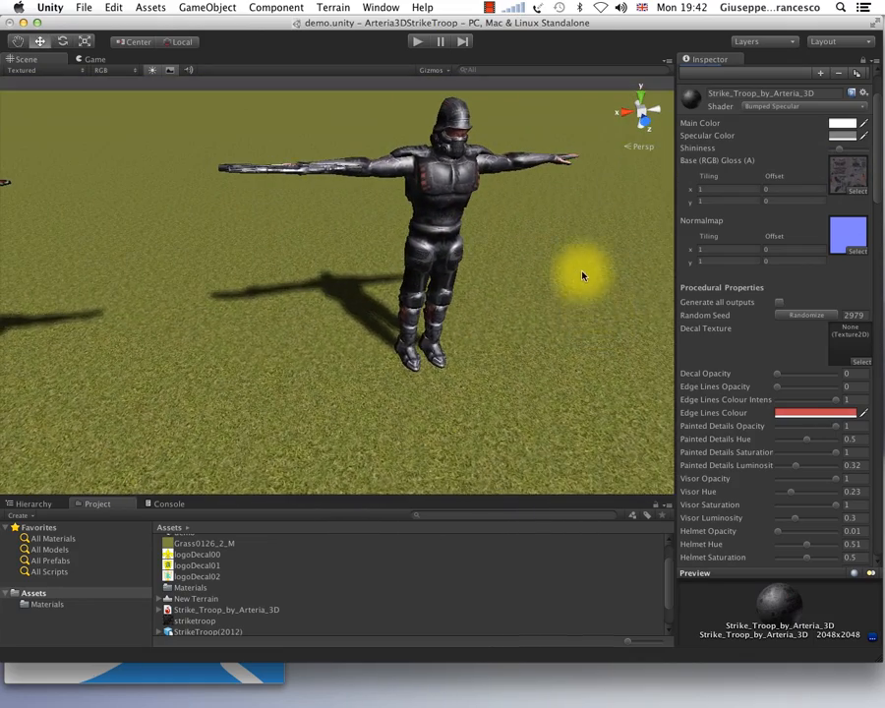
{"action": "middle_click_drag", "start_coordinate": [564, 283], "coordinate": [483, 291]}
{"action": "mouse_move", "coordinate": [483, 291]}
{"action": "left_mouse_down", "text": "alt"}
{"action": "mouse_move", "coordinate": [493, 299]}
{"action": "mouse_move", "coordinate": [485, 297]}
{"action": "left_mouse_up", "text": "alt"}
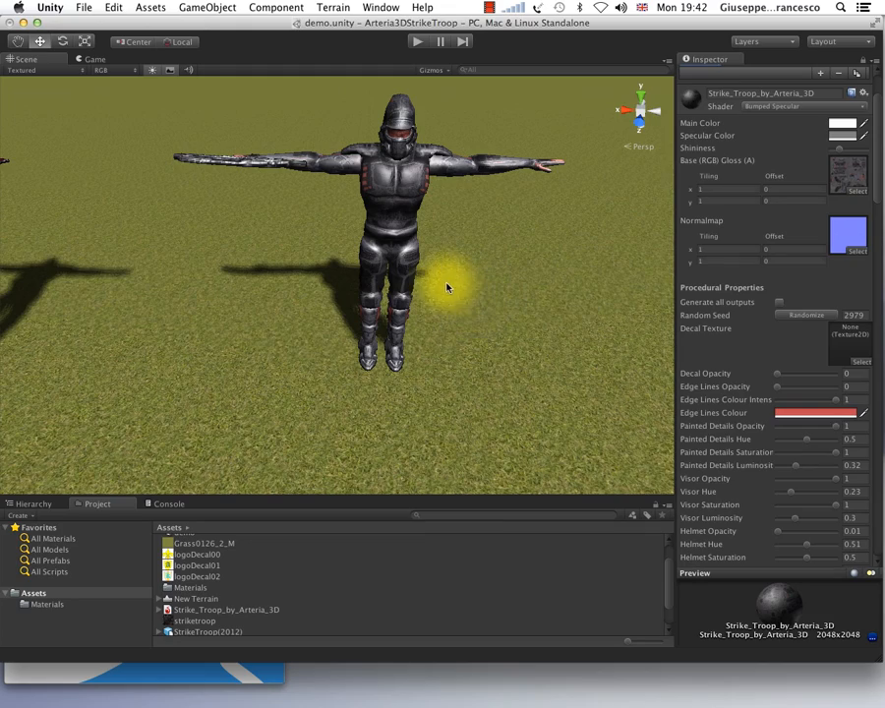
{"action": "key", "text": "alt"}
{"action": "left_click_drag", "start_coordinate": [406, 297], "coordinate": [482, 294], "text": "alt"}
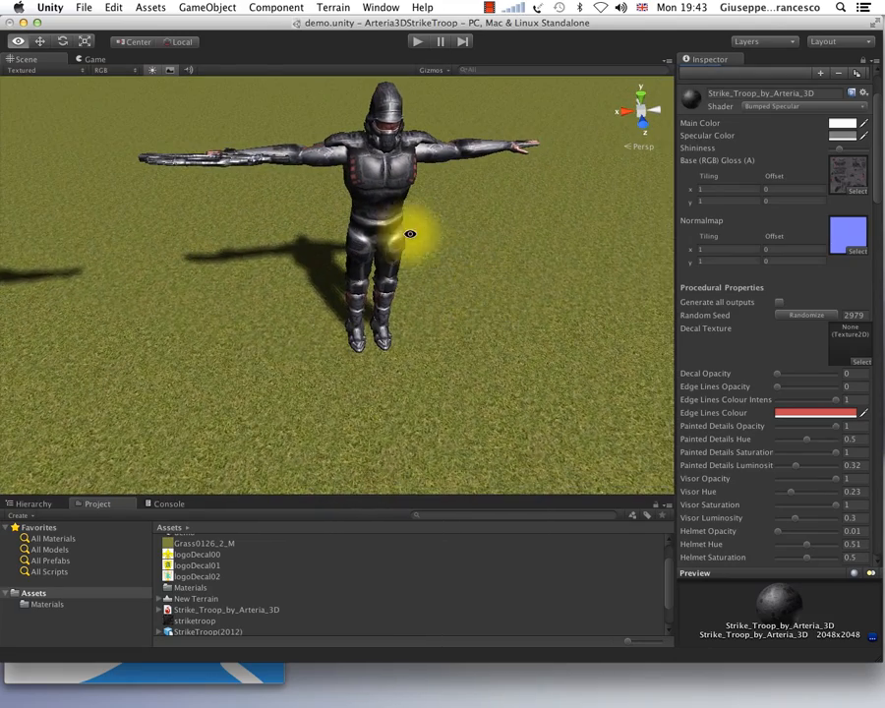
{"action": "right_click_drag", "start_coordinate": [409, 237], "coordinate": [446, 285], "text": "alt"}
{"action": "middle_click_drag", "start_coordinate": [397, 200], "coordinate": [410, 272]}
{"action": "left_click_drag", "start_coordinate": [410, 273], "coordinate": [468, 202], "text": "alt"}
{"action": "left_click_drag", "start_coordinate": [465, 212], "coordinate": [251, 285], "text": "alt"}
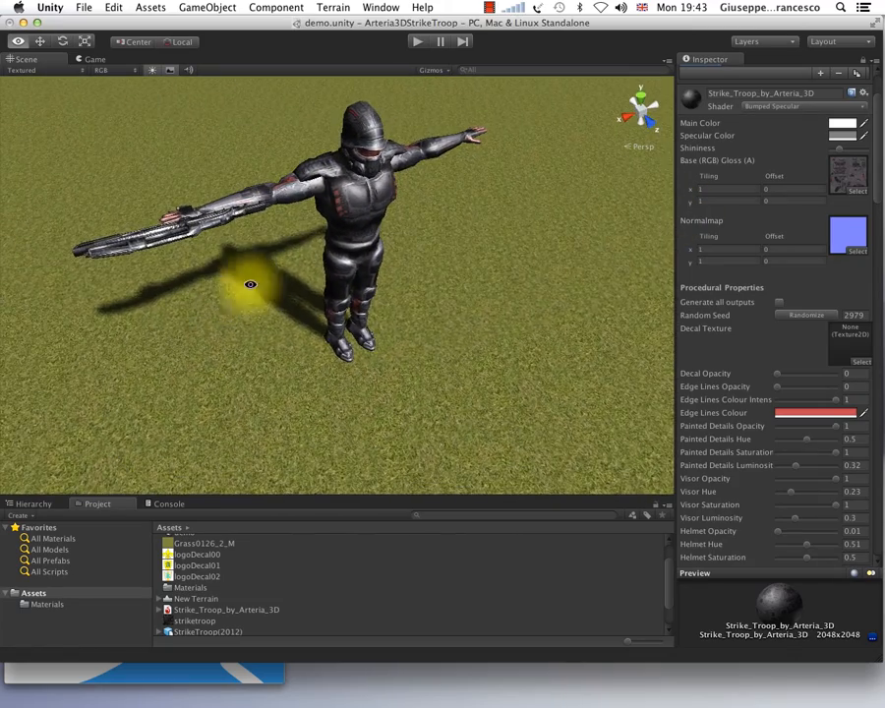
{"action": "left_click_drag", "start_coordinate": [315, 266], "coordinate": [361, 266], "text": "alt"}
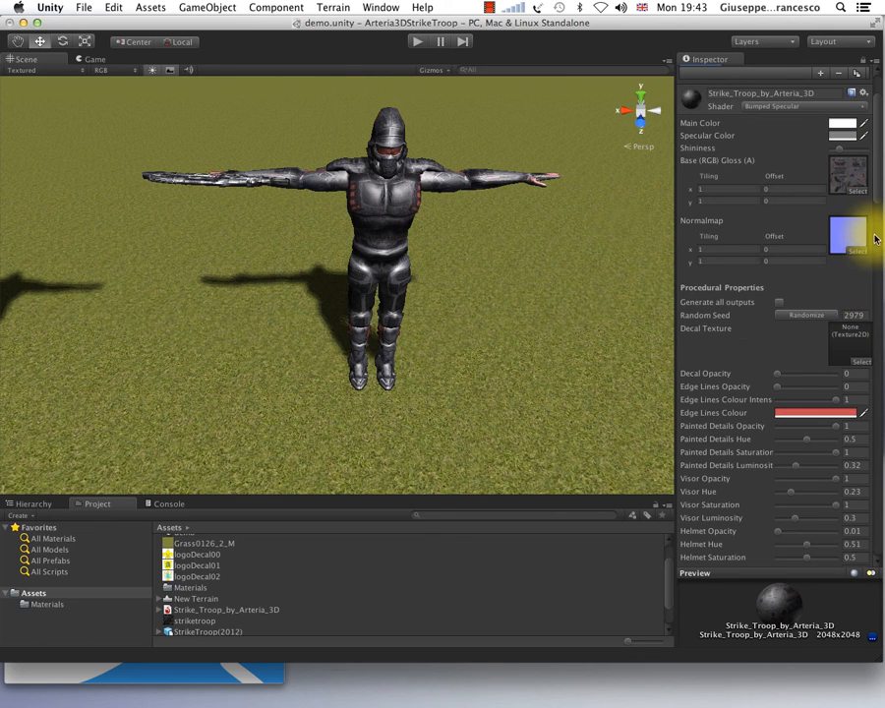
- Assign logoDecal00 as the material's Decal Texture and set Decal Opacity to 1
{"action": "mouse_move", "coordinate": [880, 204]}
{"action": "left_mouse_down"}
{"action": "mouse_move", "coordinate": [880, 534]}
{"action": "mouse_move", "coordinate": [869, 401]}
{"action": "mouse_move", "coordinate": [882, 217]}
{"action": "left_mouse_up"}
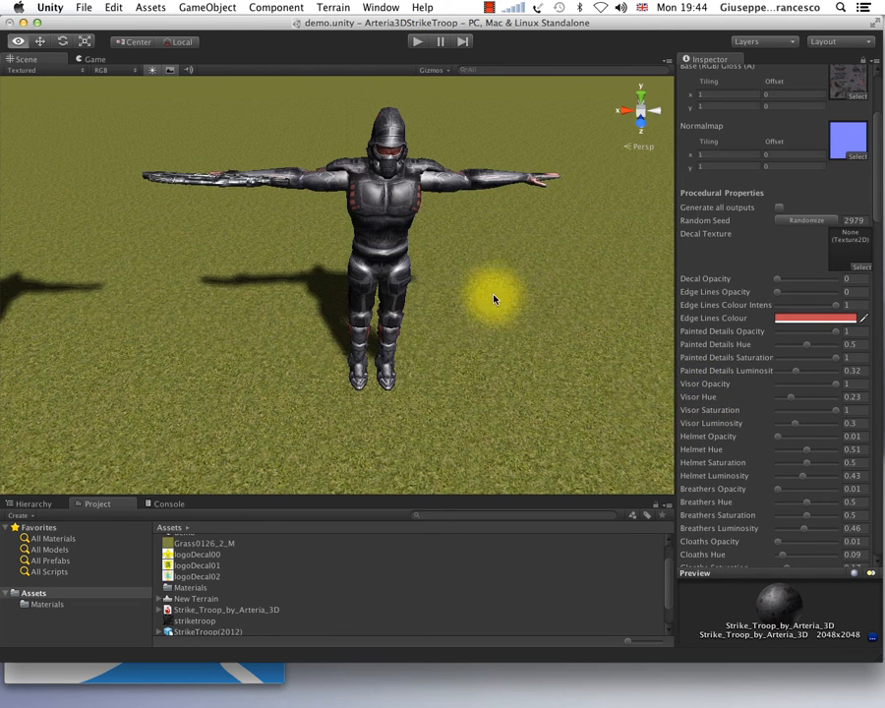
{"action": "left_click_drag", "start_coordinate": [495, 299], "coordinate": [474, 313], "text": "alt"}
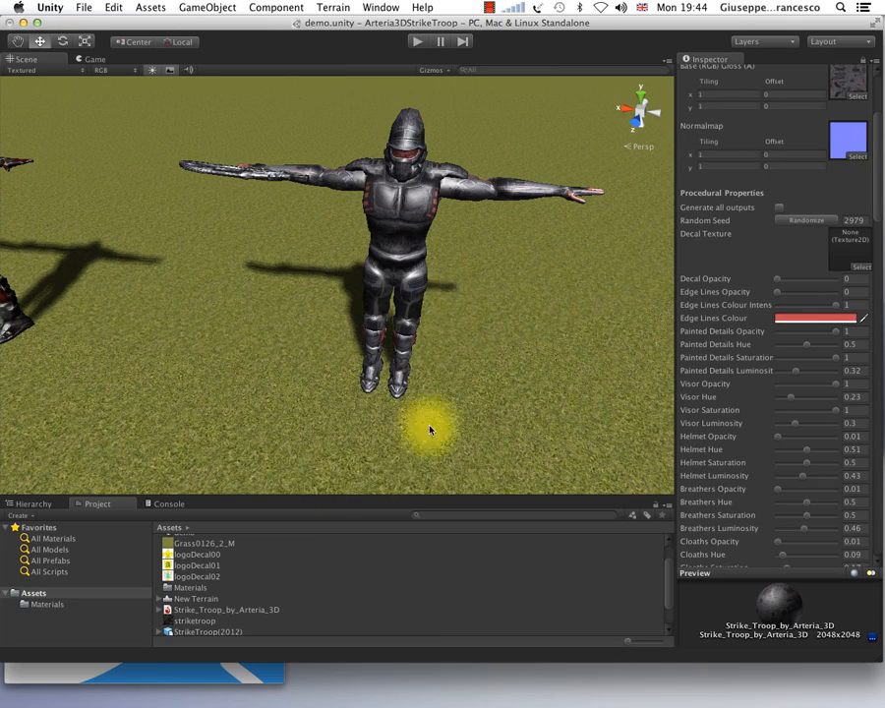
{"action": "scroll", "coordinate": [440, 303], "scroll_direction": "up", "scroll_amount": 5}
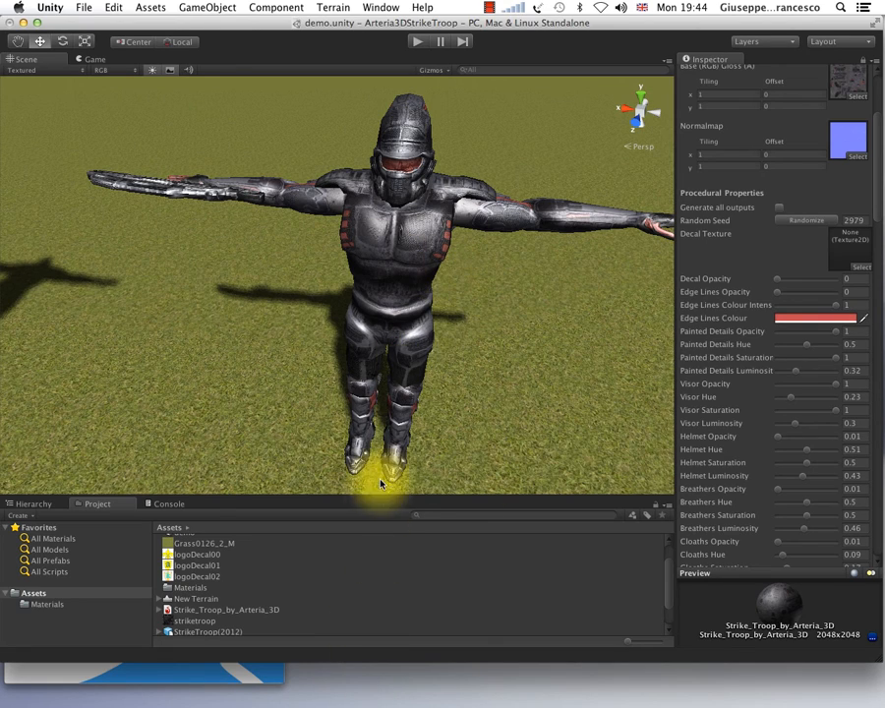
{"action": "left_click_drag", "start_coordinate": [451, 277], "coordinate": [438, 240], "text": "alt"}
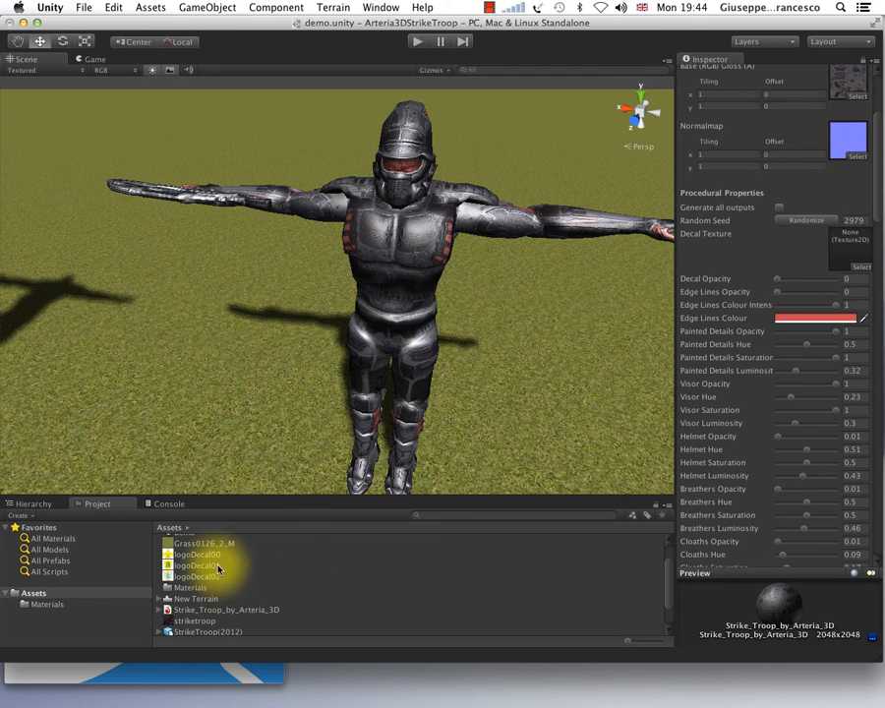
{"action": "left_click_drag", "start_coordinate": [208, 562], "coordinate": [867, 260]}
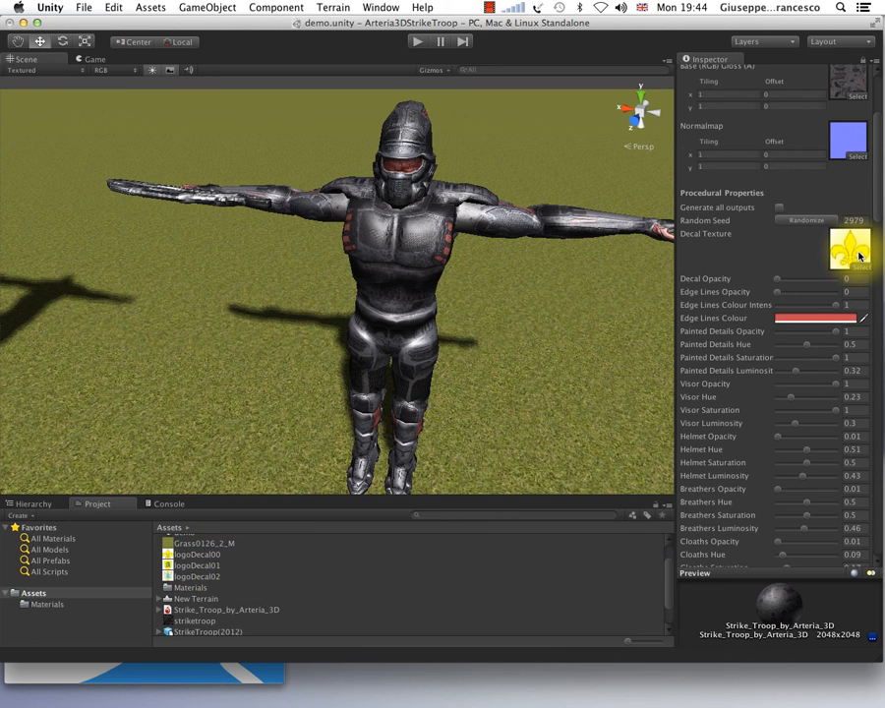
{"action": "left_click_drag", "start_coordinate": [859, 257], "coordinate": [858, 257]}
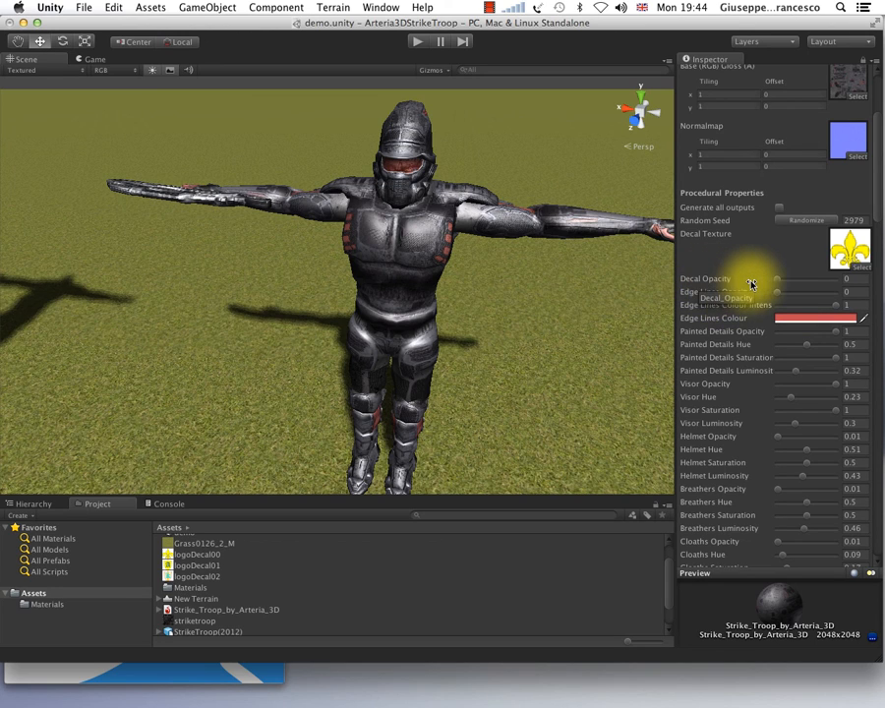
{"action": "left_click_drag", "start_coordinate": [776, 284], "coordinate": [841, 285]}
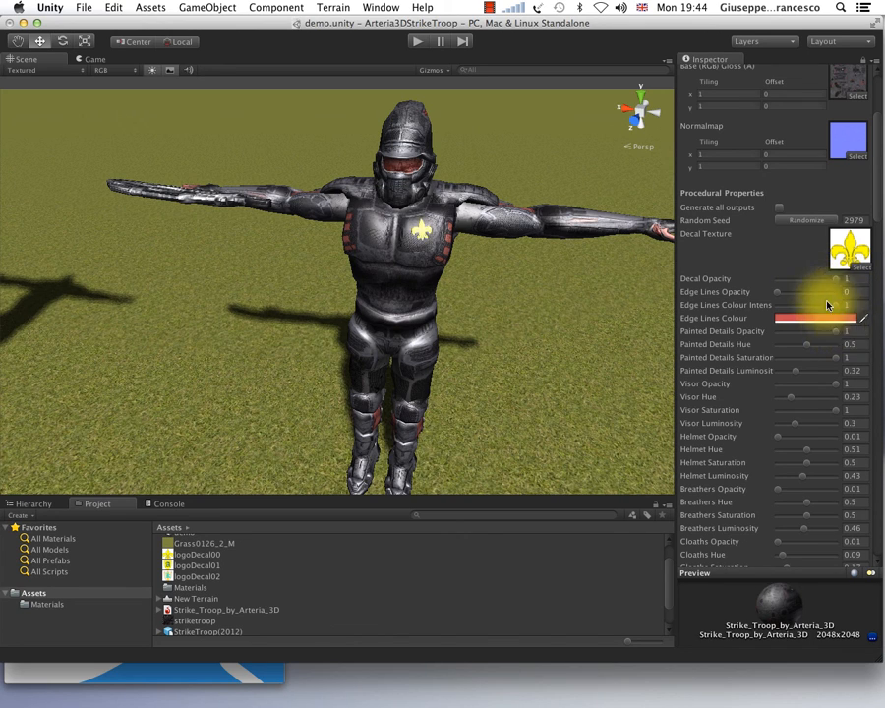
- Examine the fleur-de-lis decal on the character's chest armour up close and from different angles
{"action": "left_click_drag", "start_coordinate": [470, 268], "coordinate": [387, 281], "text": "alt"}
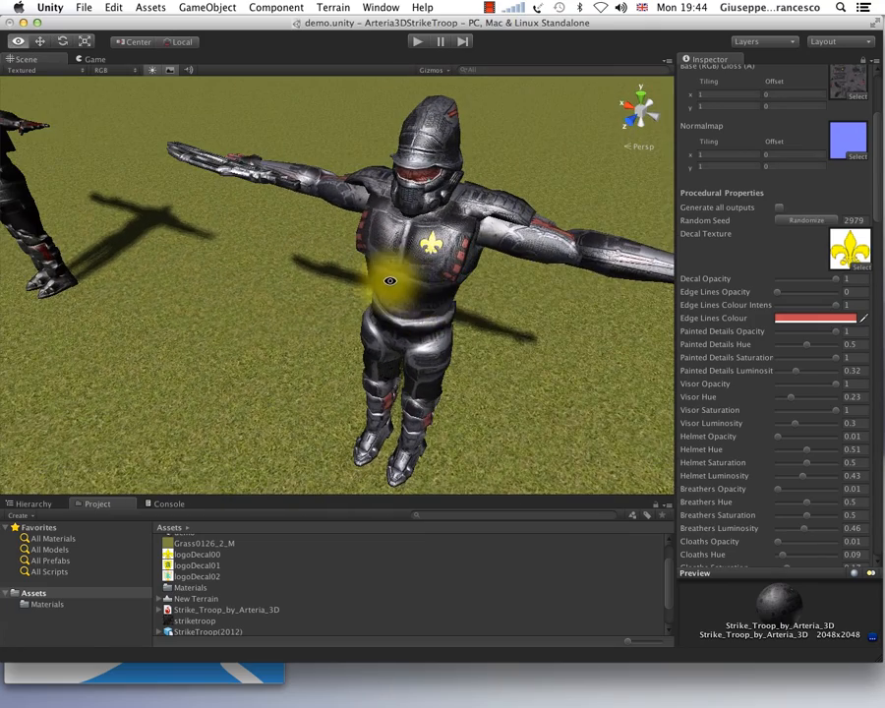
{"action": "left_click_drag", "start_coordinate": [453, 296], "coordinate": [389, 239], "text": "alt"}
{"action": "middle_click_drag", "start_coordinate": [365, 248], "coordinate": [414, 300]}
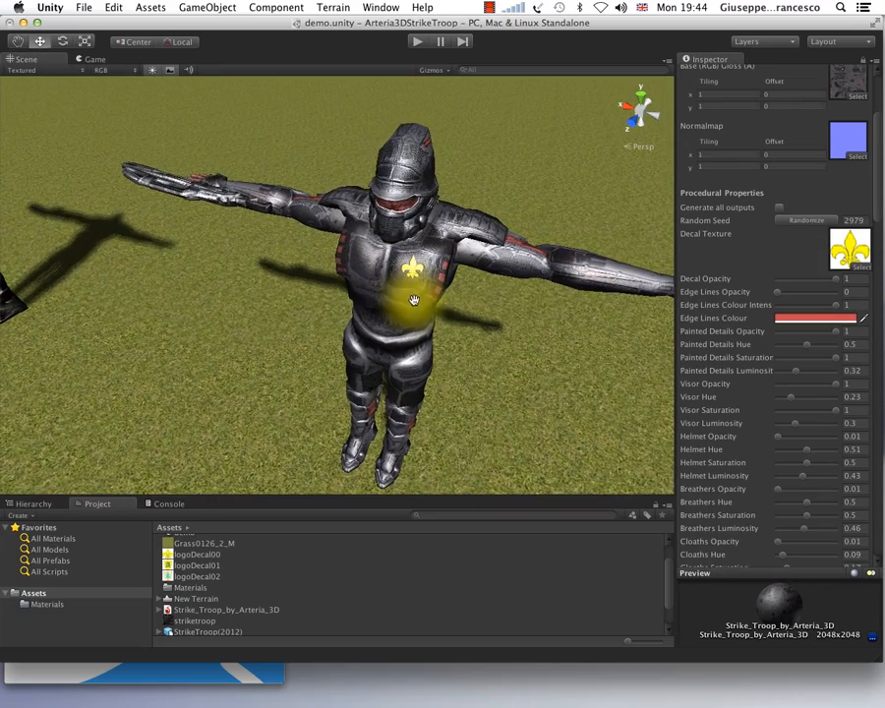
{"action": "scroll", "coordinate": [421, 300], "scroll_direction": "up", "scroll_amount": 5}
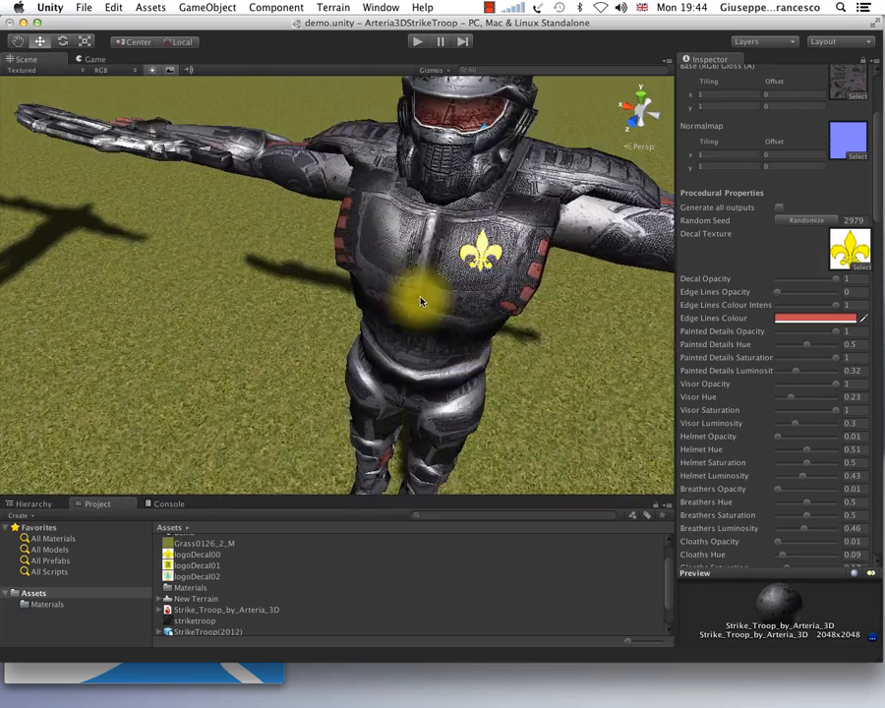
{"action": "left_click_drag", "start_coordinate": [538, 288], "coordinate": [505, 224], "text": "alt"}
{"action": "scroll", "coordinate": [505, 225], "scroll_direction": "down", "scroll_amount": 2}
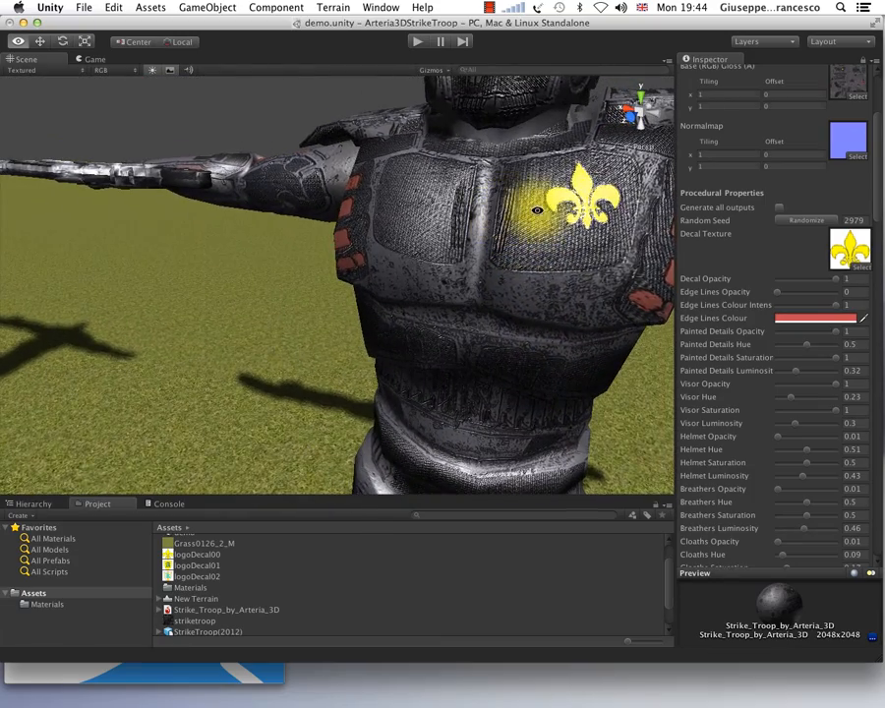
{"action": "scroll", "coordinate": [431, 298], "scroll_direction": "down", "scroll_amount": 4}
{"action": "left_click_drag", "start_coordinate": [390, 325], "coordinate": [439, 280], "text": "alt"}
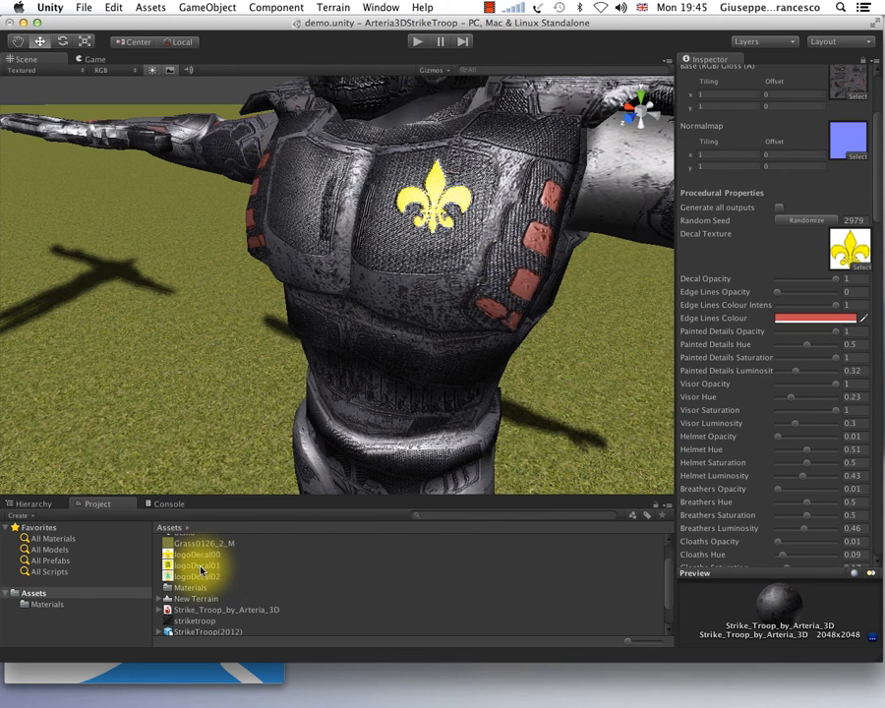
- Try logoDecal01 and logoDecal02 in turn as the Decal Texture on the chest armour
{"action": "left_click_drag", "start_coordinate": [200, 570], "coordinate": [856, 256]}
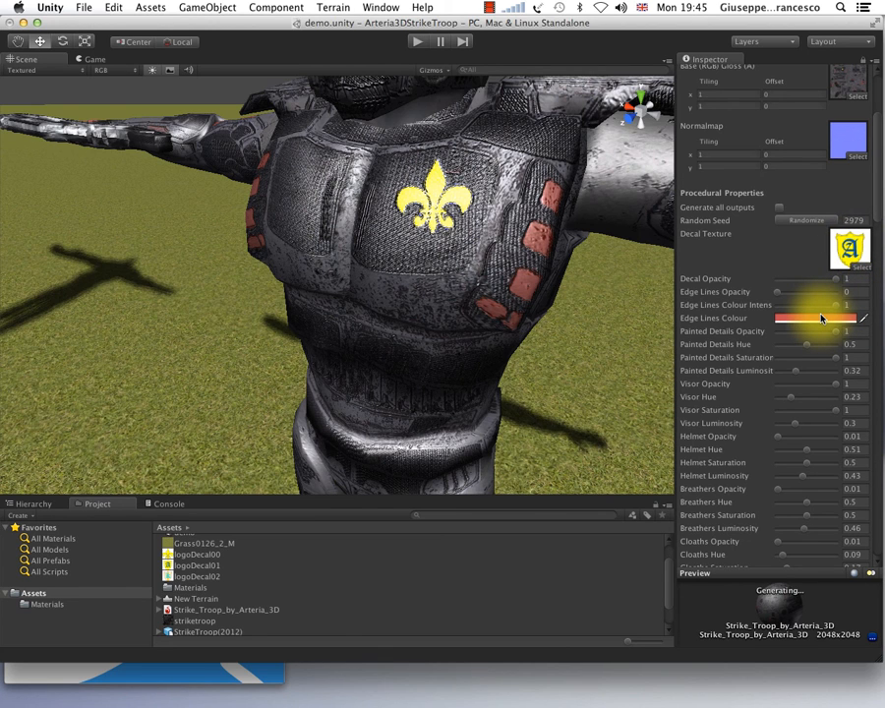
{"action": "left_click_drag", "start_coordinate": [391, 306], "coordinate": [435, 317], "text": "alt"}
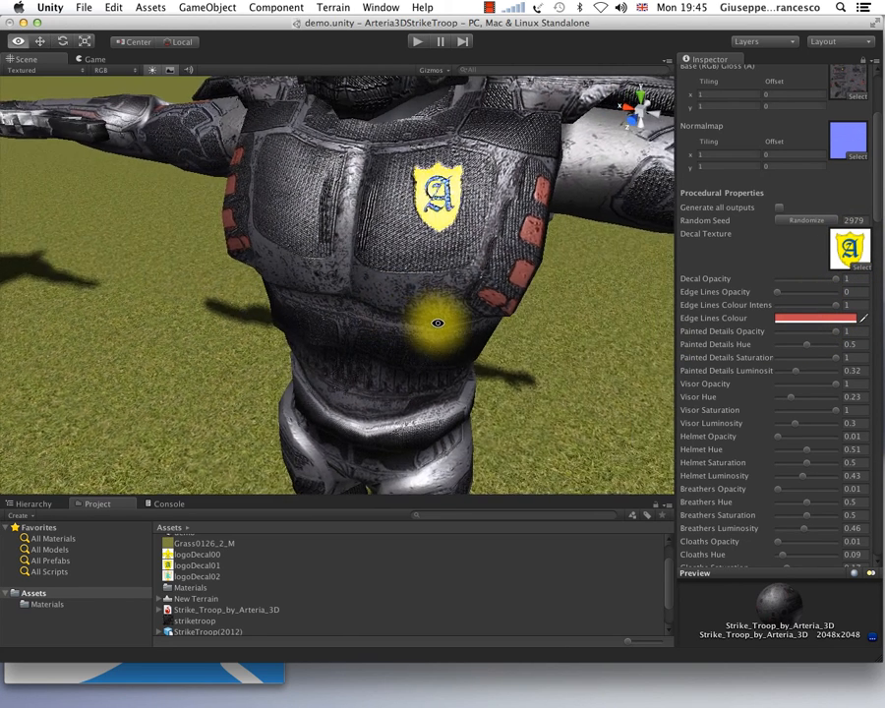
{"action": "left_click_drag", "start_coordinate": [208, 574], "coordinate": [849, 254]}
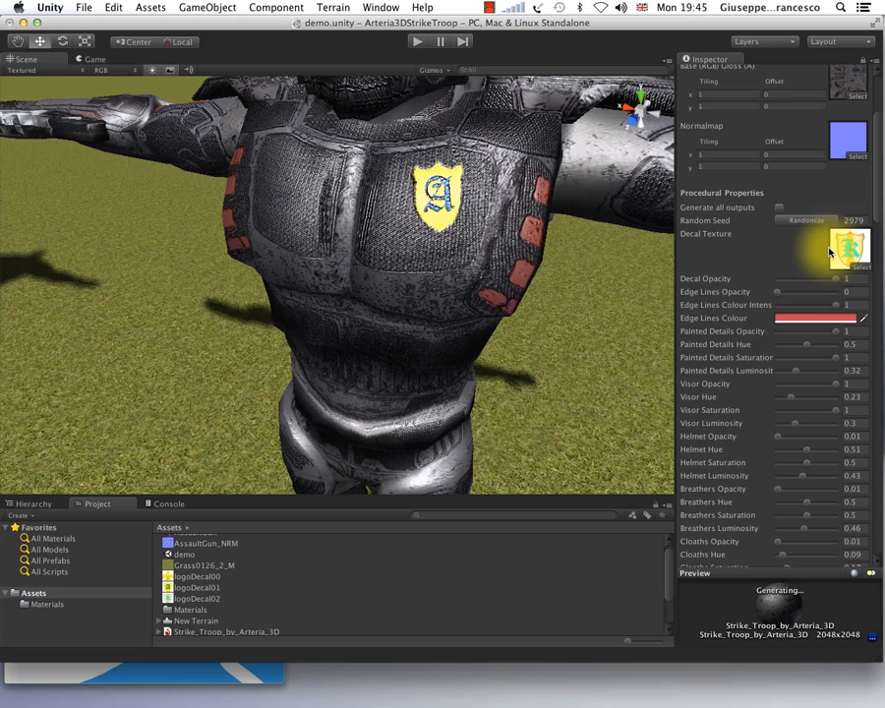
{"action": "left_click_drag", "start_coordinate": [517, 310], "coordinate": [636, 211], "text": "alt"}
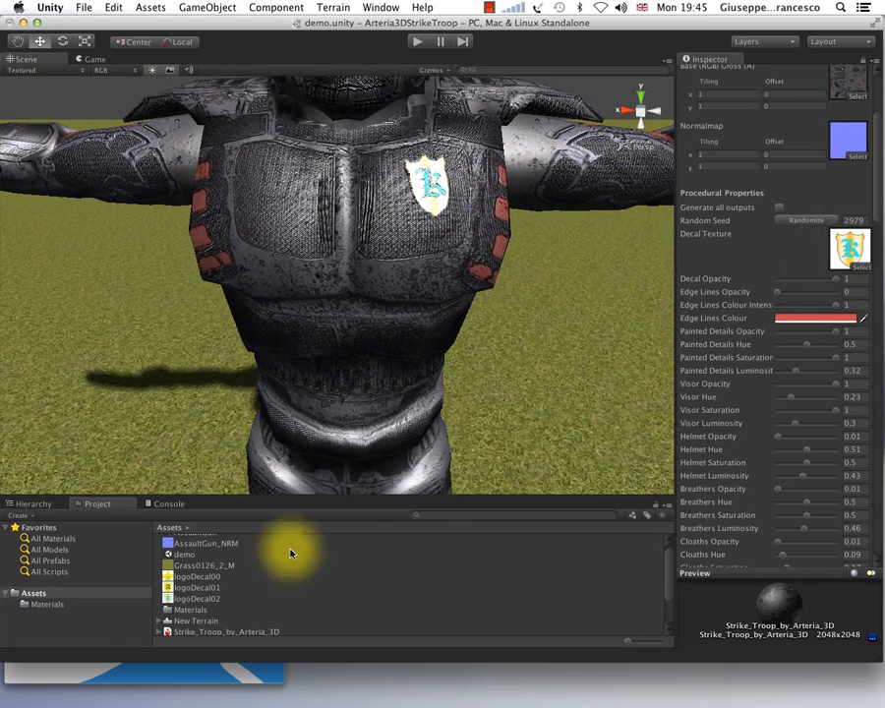
- Reassign logoDecal00 as the Decal Texture and vary Decal Opacity through 0.52 and 0.26, ending at 0.99
{"action": "left_click_drag", "start_coordinate": [167, 577], "coordinate": [855, 257]}
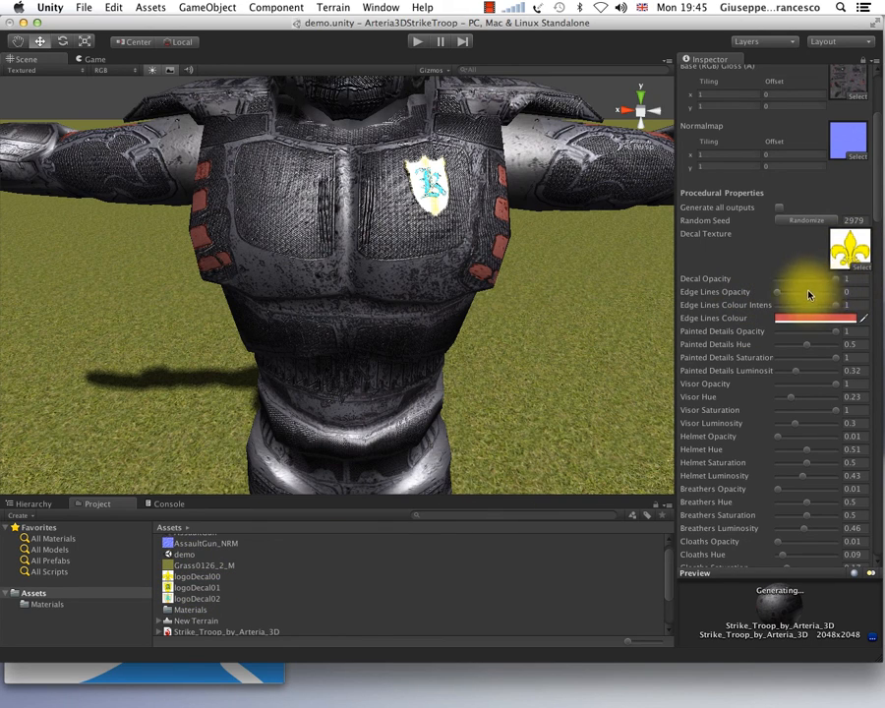
{"action": "left_click_drag", "start_coordinate": [548, 279], "coordinate": [503, 307], "text": "alt"}
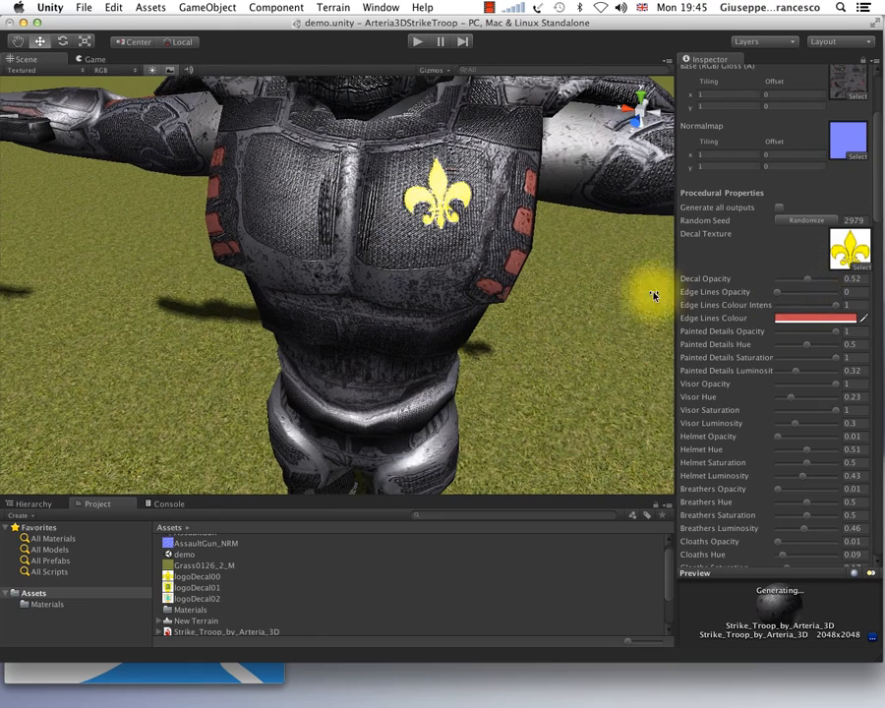
{"action": "left_click_drag", "start_coordinate": [654, 294], "coordinate": [521, 254], "text": "alt"}
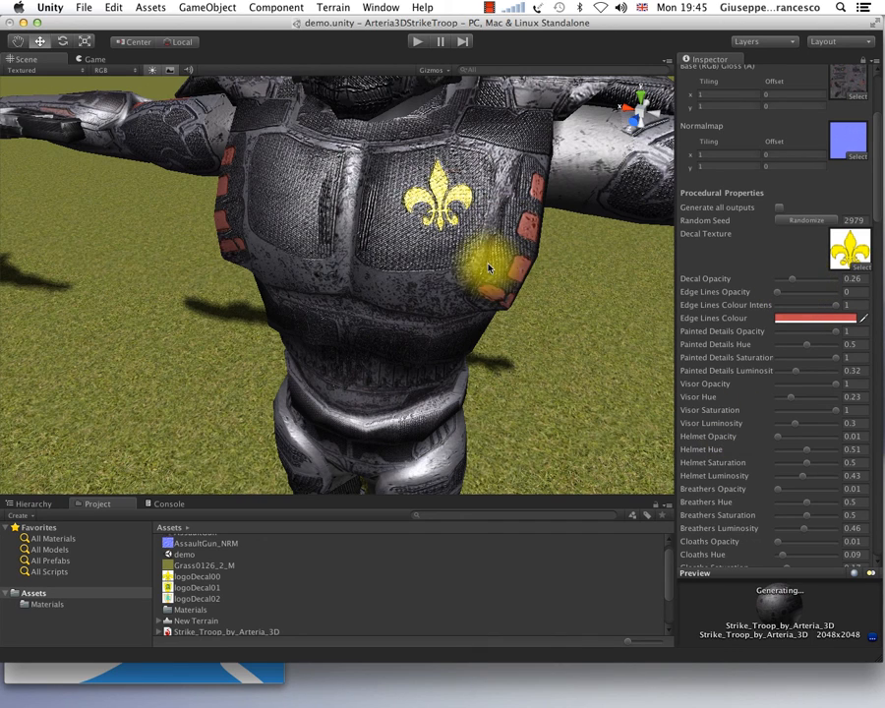
{"action": "left_click_drag", "start_coordinate": [533, 242], "coordinate": [508, 206], "text": "alt"}
{"action": "right_click_drag", "start_coordinate": [507, 206], "coordinate": [458, 247], "text": "alt"}
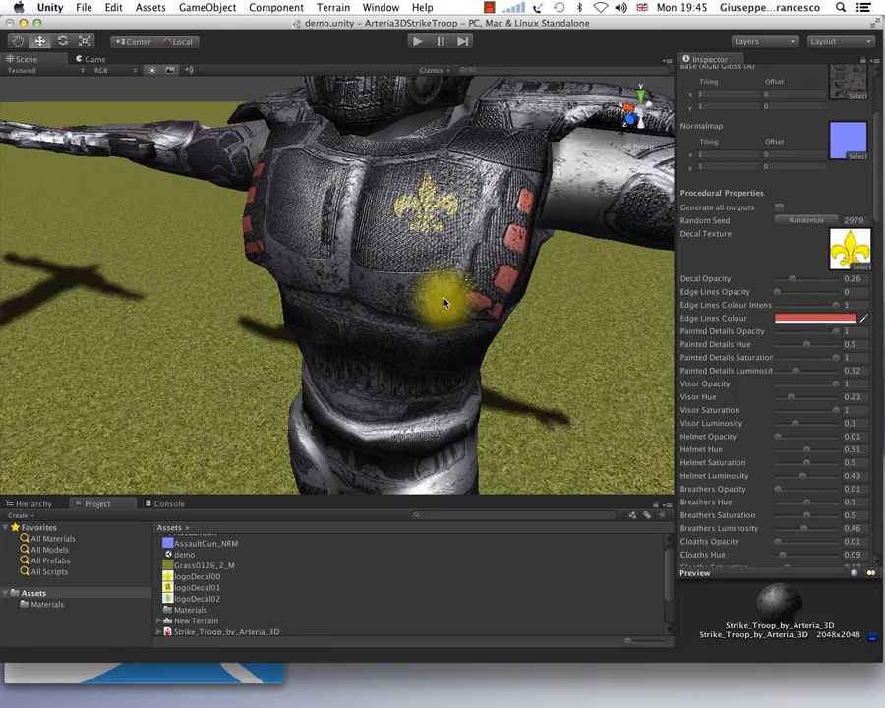
{"action": "left_click_drag", "start_coordinate": [444, 300], "coordinate": [519, 343], "text": "alt"}
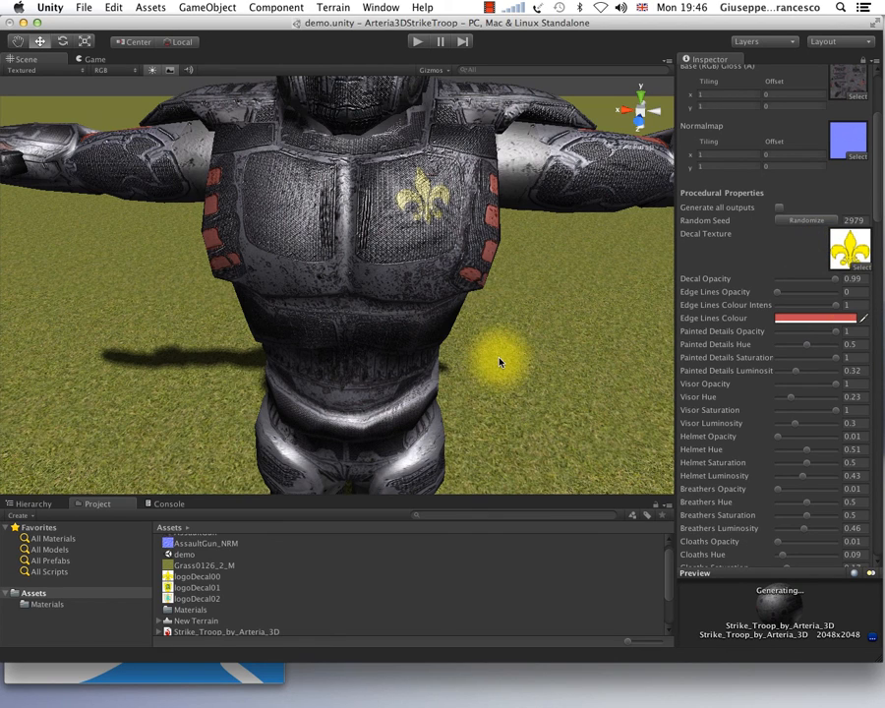
- Examine the fully opaque chest decal up close, then the whole character from several angles
{"action": "left_click_drag", "start_coordinate": [445, 300], "coordinate": [344, 281], "text": "alt"}
{"action": "right_click_drag", "start_coordinate": [344, 281], "coordinate": [391, 292], "text": "alt"}
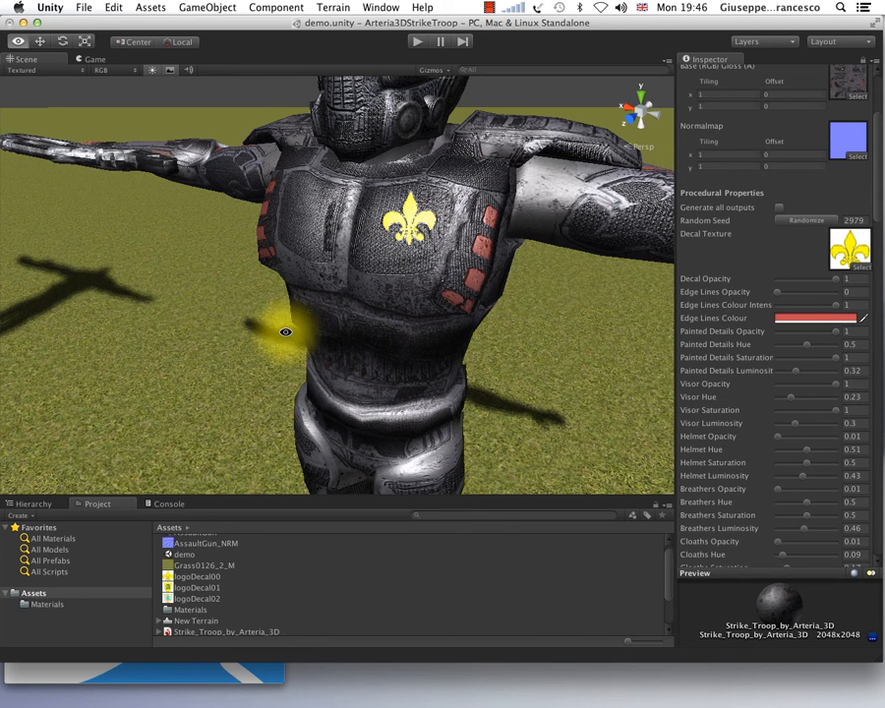
{"action": "left_click_drag", "start_coordinate": [283, 331], "coordinate": [328, 312], "text": "alt"}
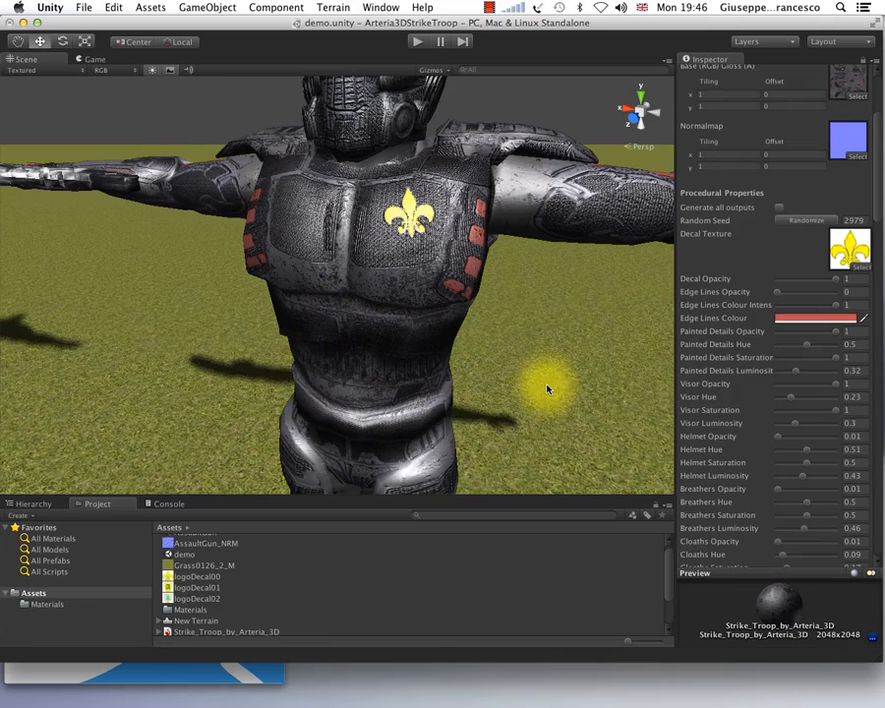
{"action": "mouse_move", "coordinate": [548, 390]}
{"action": "left_mouse_down", "text": "alt"}
{"action": "mouse_move", "coordinate": [512, 395]}
{"action": "mouse_move", "coordinate": [515, 428]}
{"action": "mouse_move", "coordinate": [397, 401]}
{"action": "mouse_move", "coordinate": [457, 386]}
{"action": "mouse_move", "coordinate": [553, 402]}
{"action": "left_mouse_up", "text": "alt"}
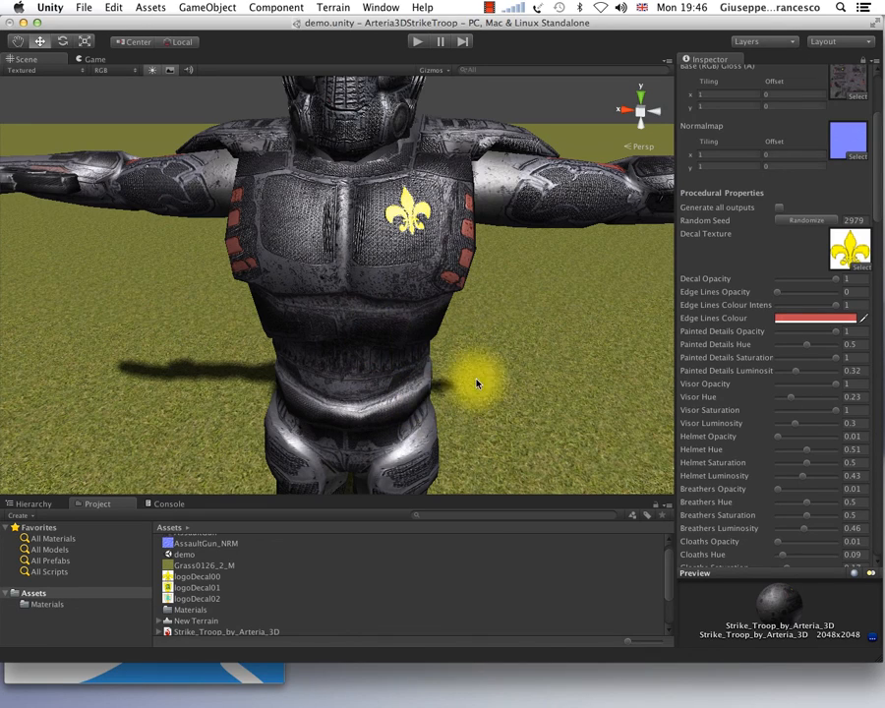
{"action": "middle_click_drag", "start_coordinate": [427, 384], "coordinate": [477, 261]}
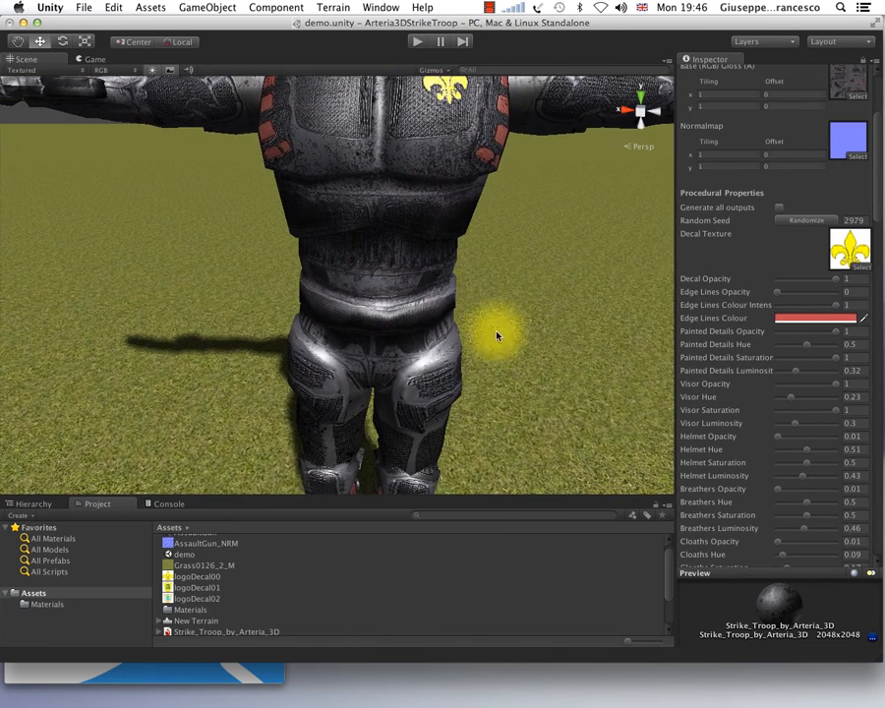
{"action": "scroll", "coordinate": [496, 336], "scroll_direction": "down", "scroll_amount": 3}
{"action": "left_click_drag", "start_coordinate": [490, 419], "coordinate": [614, 431], "text": "alt"}
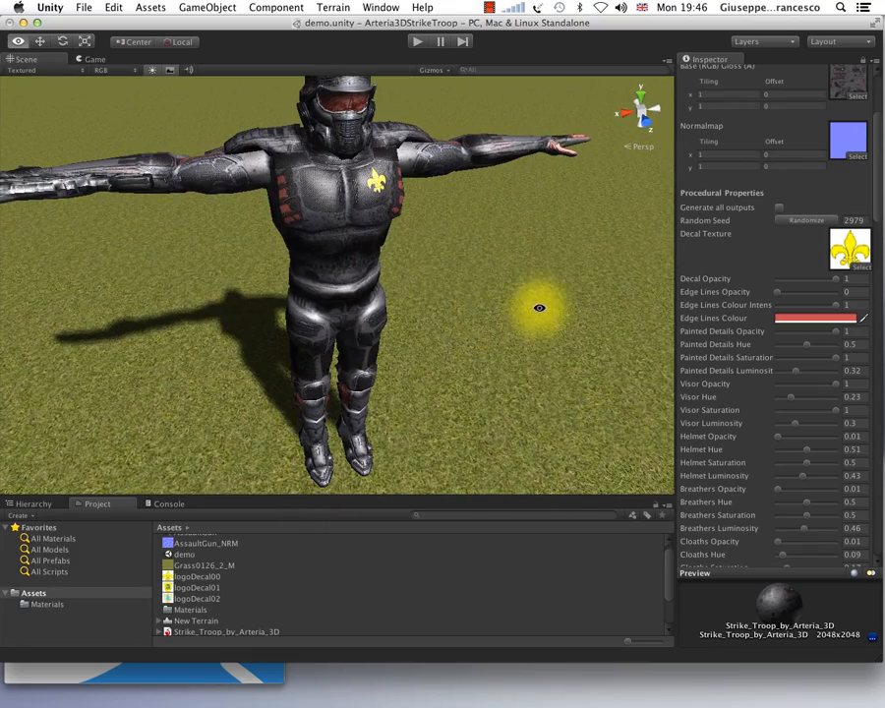
{"action": "left_click_drag", "start_coordinate": [538, 308], "coordinate": [423, 328], "text": "alt"}
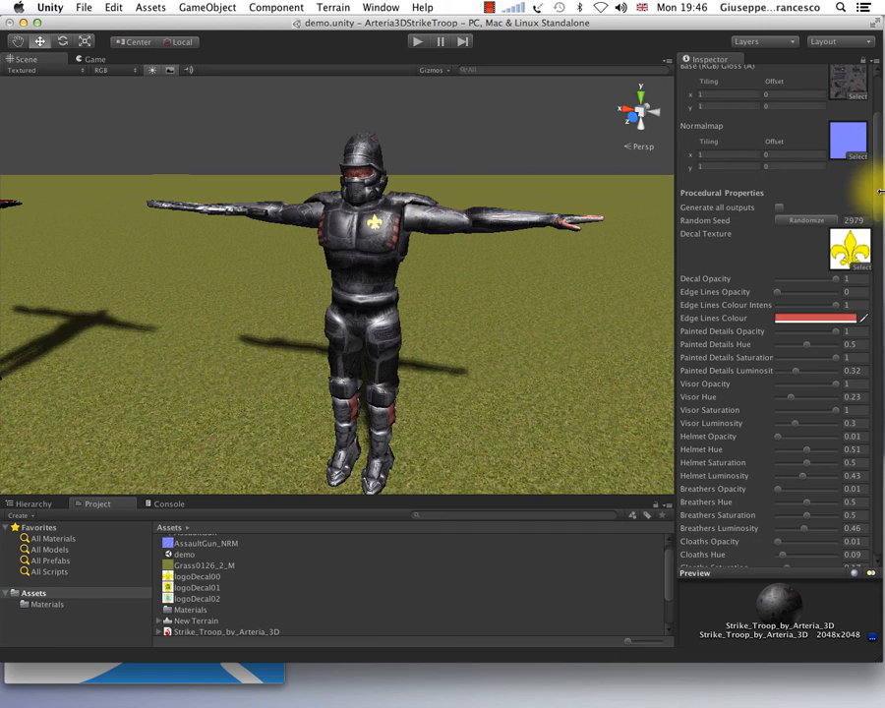
- Set Edge Lines Opacity to 1 and check the edge lines on the character's torso and waist
{"action": "mouse_move", "coordinate": [878, 200]}
{"action": "left_mouse_down"}
{"action": "mouse_move", "coordinate": [873, 286]}
{"action": "mouse_move", "coordinate": [881, 297]}
{"action": "mouse_move", "coordinate": [872, 196]}
{"action": "left_mouse_up"}
{"action": "left_click_drag", "start_coordinate": [490, 274], "coordinate": [464, 320], "text": "alt"}
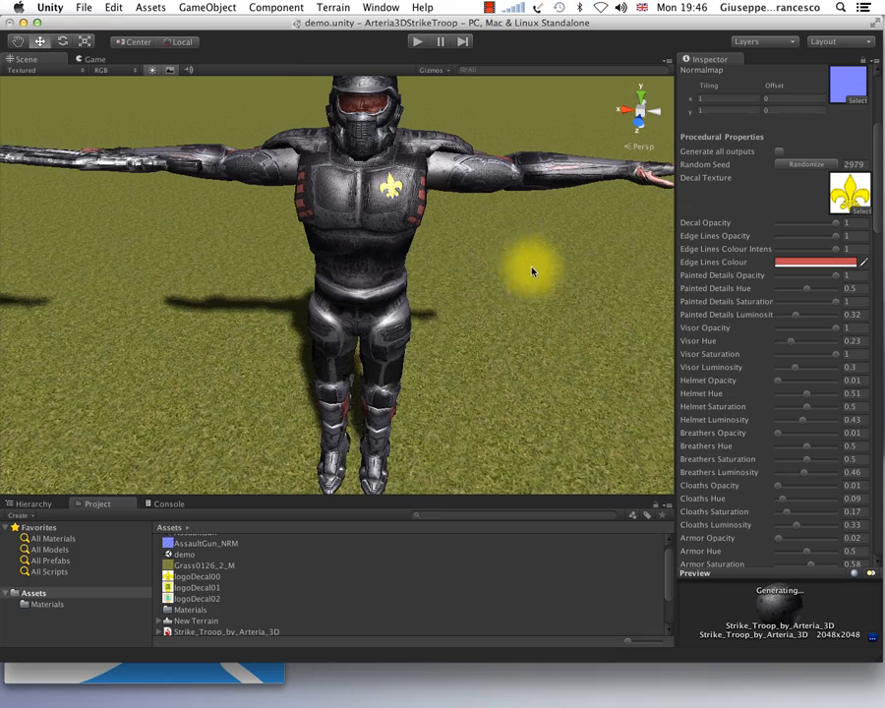
{"action": "left_click_drag", "start_coordinate": [531, 272], "coordinate": [468, 221], "text": "alt"}
{"action": "scroll", "coordinate": [470, 233], "scroll_direction": "up", "scroll_amount": 5}
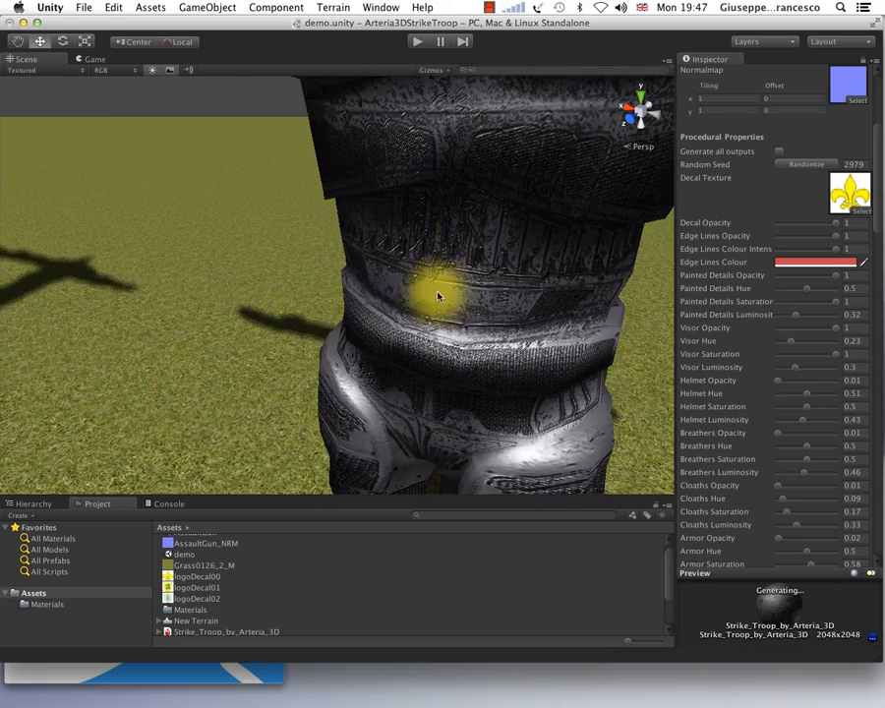
{"action": "scroll", "coordinate": [445, 290], "scroll_direction": "down", "scroll_amount": 5}
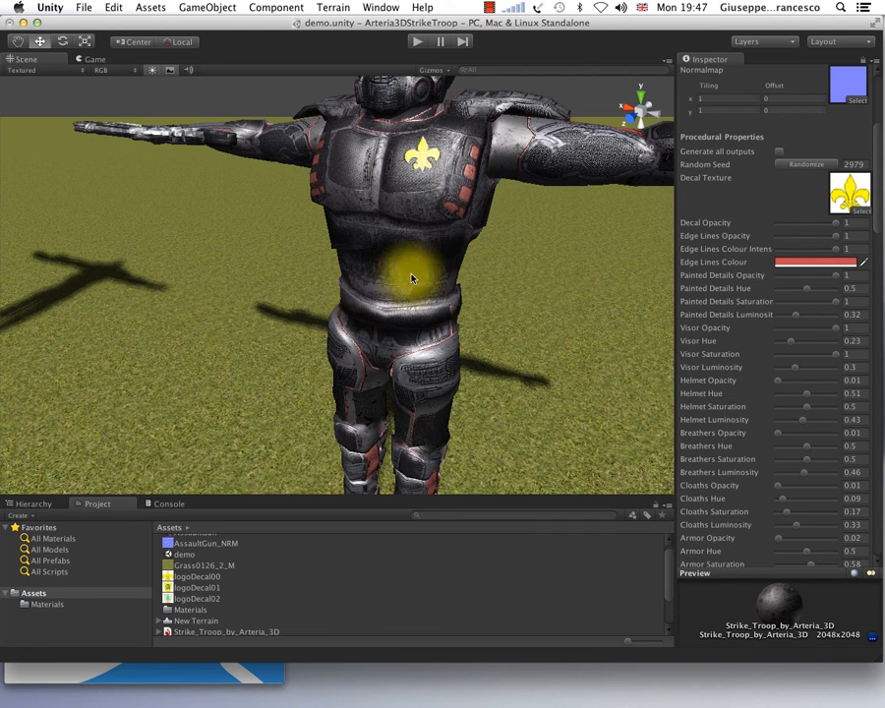
- Examine the coloured edge lines across the armour from the side and front, both close up and at full-body distance
{"action": "left_click_drag", "start_coordinate": [529, 281], "coordinate": [336, 178], "text": "alt"}
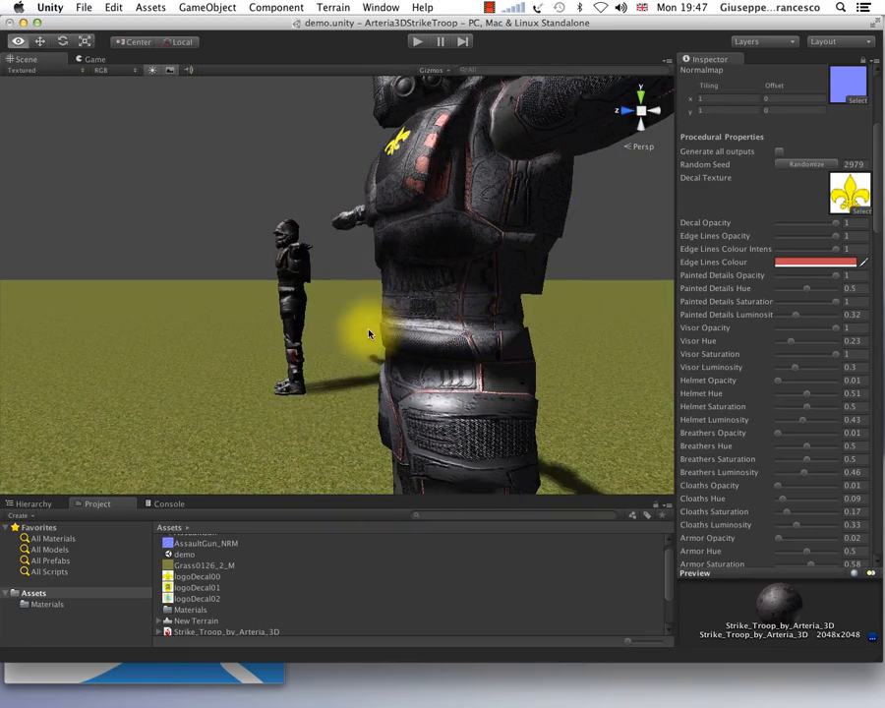
{"action": "left_click_drag", "start_coordinate": [369, 335], "coordinate": [801, 386], "text": "alt"}
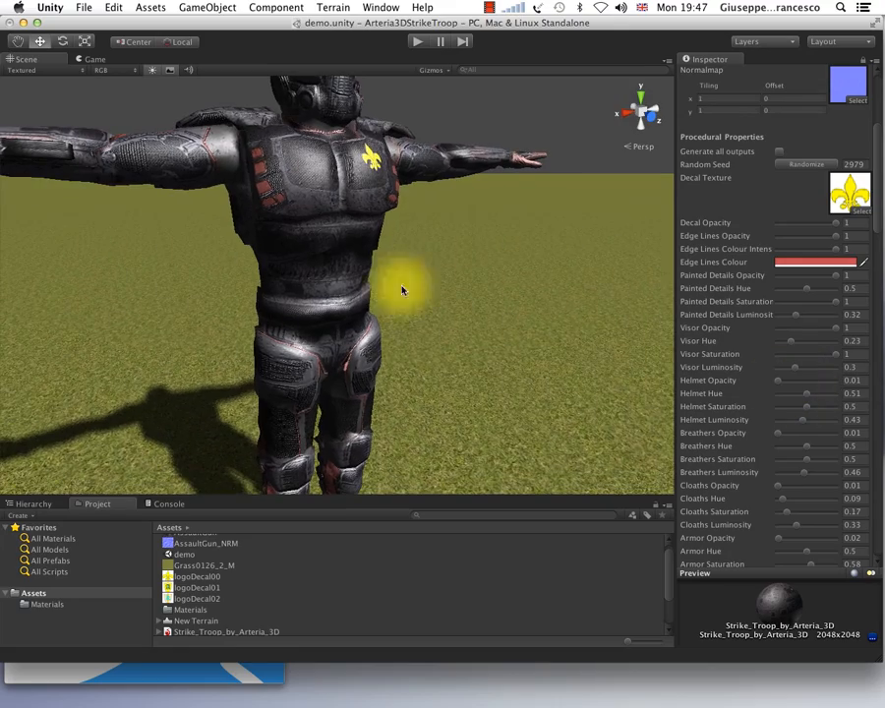
{"action": "scroll", "coordinate": [274, 237], "scroll_direction": "down", "scroll_amount": 3}
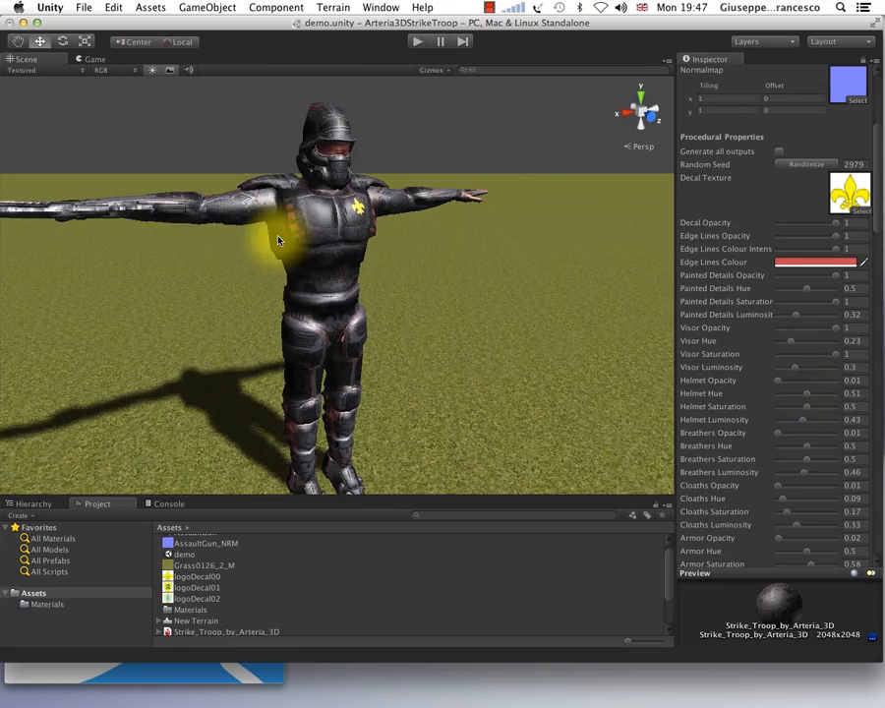
{"action": "left_click_drag", "start_coordinate": [276, 239], "coordinate": [337, 233], "text": "alt"}
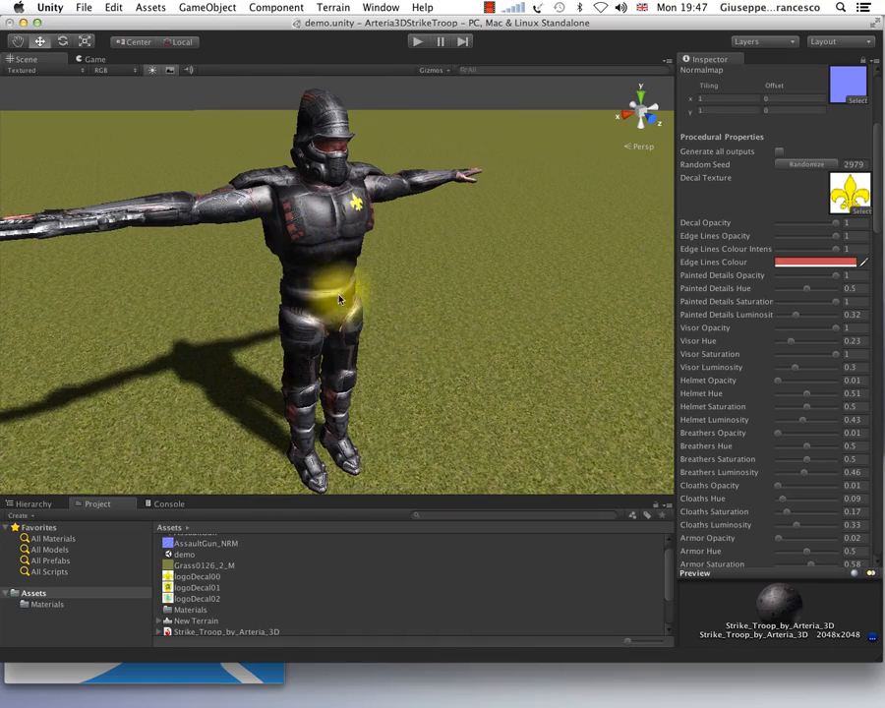
{"action": "scroll", "coordinate": [335, 295], "scroll_direction": "down", "scroll_amount": 1}
{"action": "scroll", "coordinate": [325, 310], "scroll_direction": "up", "scroll_amount": 4}
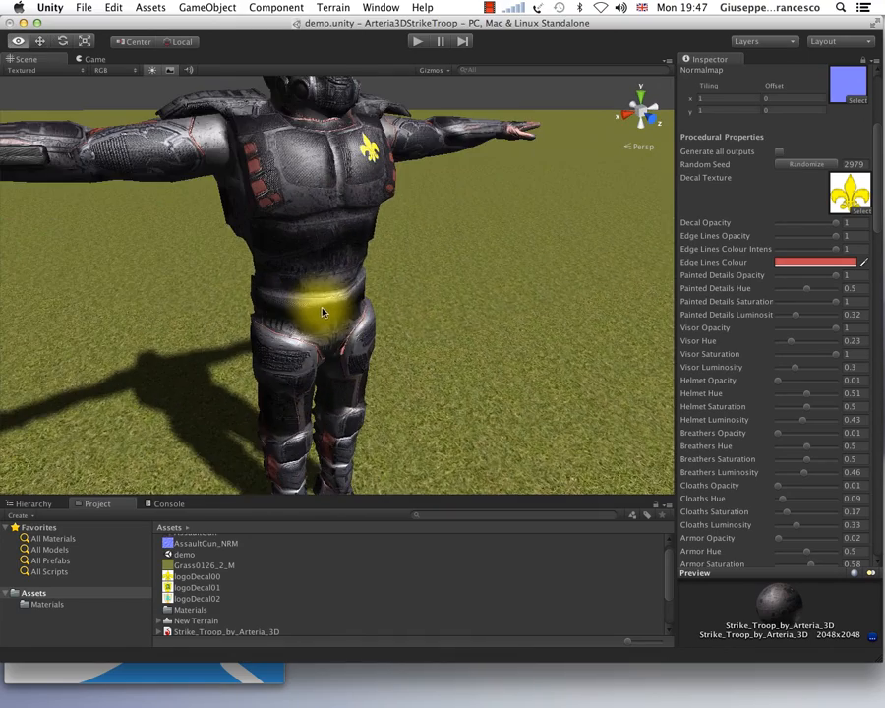
{"action": "left_click_drag", "start_coordinate": [322, 312], "coordinate": [335, 234], "text": "alt"}
{"action": "scroll", "coordinate": [379, 360], "scroll_direction": "up", "scroll_amount": 3}
{"action": "scroll", "coordinate": [356, 317], "scroll_direction": "down", "scroll_amount": 3}
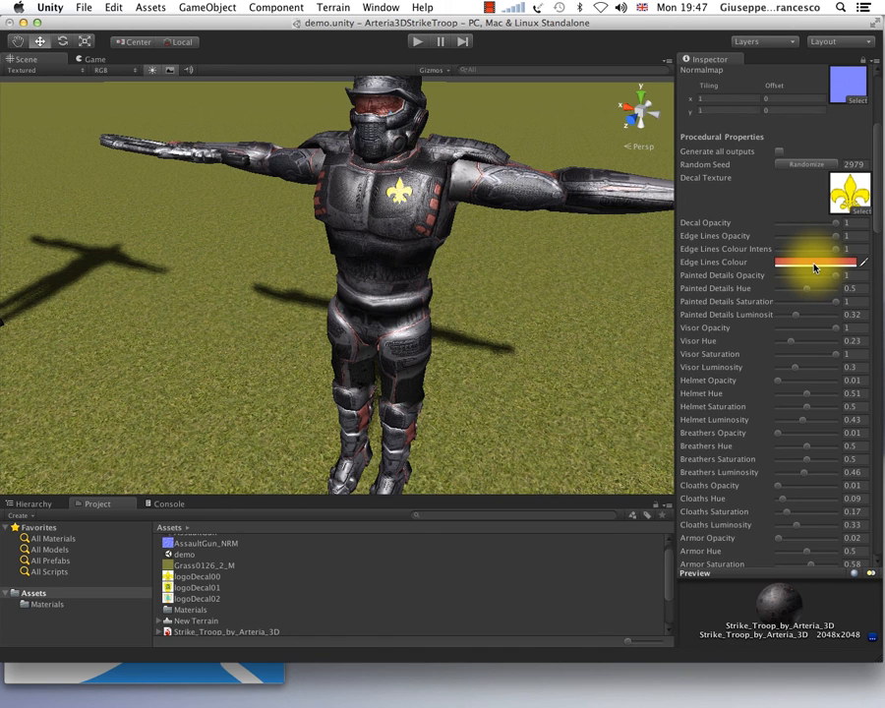
- Set Painted Details Luminosity to 0.53 and check the red armour details from the character's side
{"action": "left_click_drag", "start_coordinate": [456, 323], "coordinate": [492, 331], "text": "alt"}
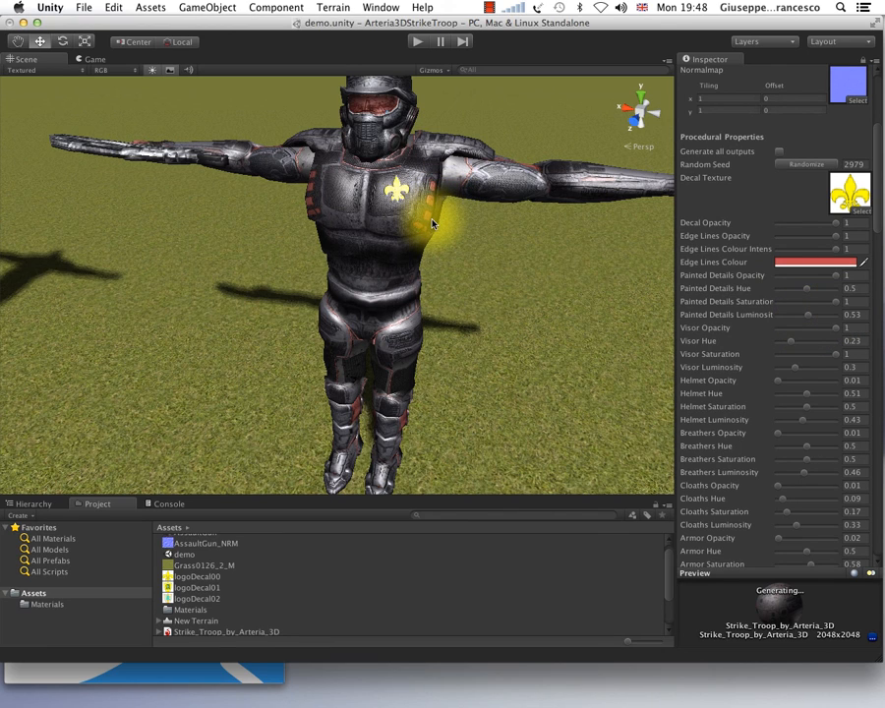
{"action": "left_click_drag", "start_coordinate": [489, 247], "coordinate": [340, 202], "text": "alt"}
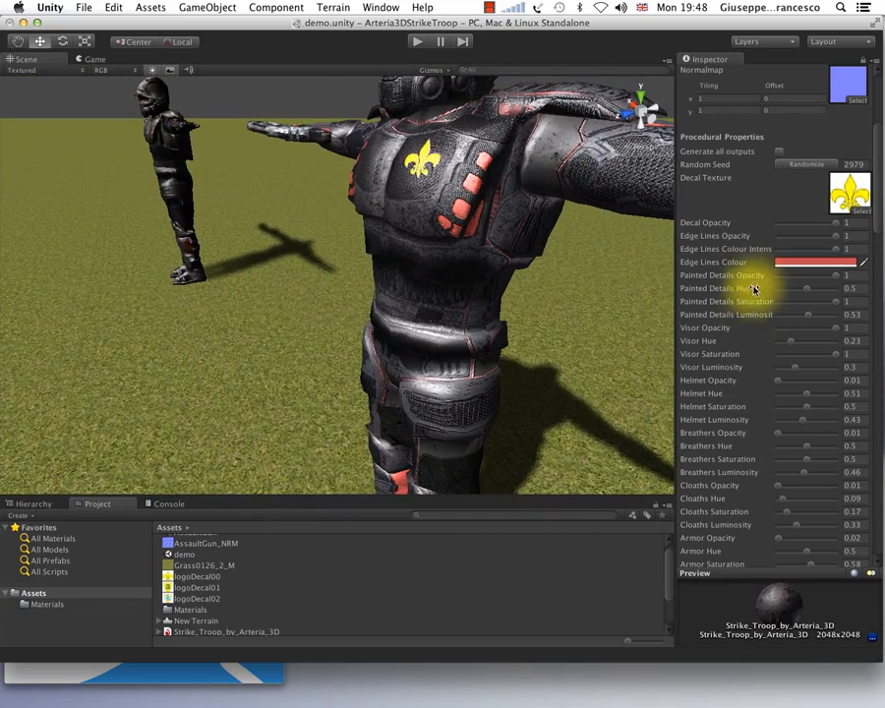
{"action": "mouse_move", "coordinate": [546, 324]}
{"action": "left_mouse_down", "text": "alt"}
{"action": "mouse_move", "coordinate": [524, 325]}
{"action": "mouse_move", "coordinate": [555, 317]}
{"action": "left_mouse_up", "text": "alt"}
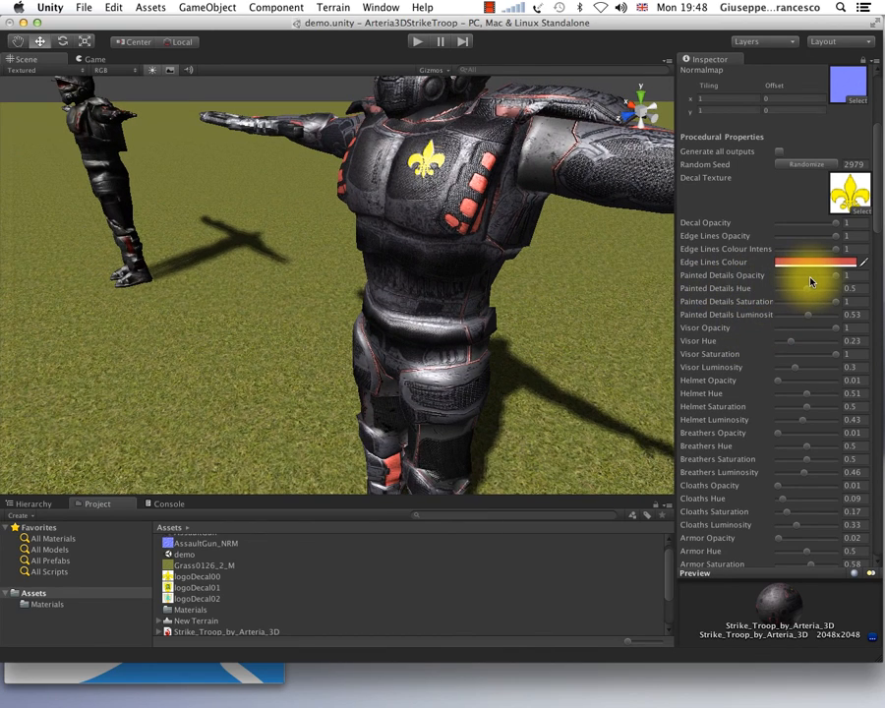
- Set Painted Details Opacity to 0.61 and check the red details from the front, including the helmet area
{"action": "left_click_drag", "start_coordinate": [810, 282], "coordinate": [813, 283]}
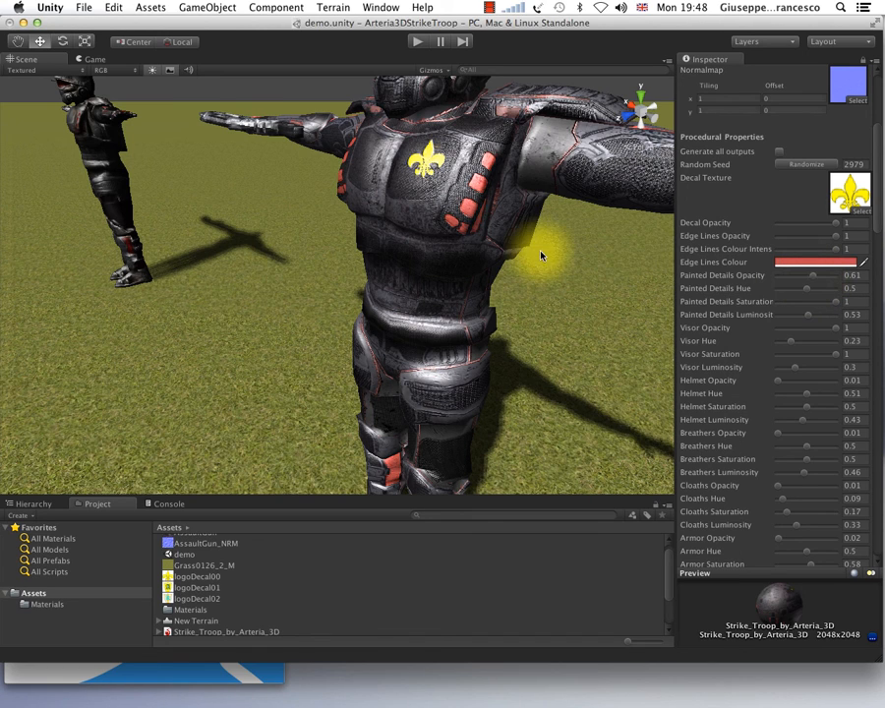
{"action": "left_click_drag", "start_coordinate": [489, 201], "coordinate": [694, 183], "text": "alt"}
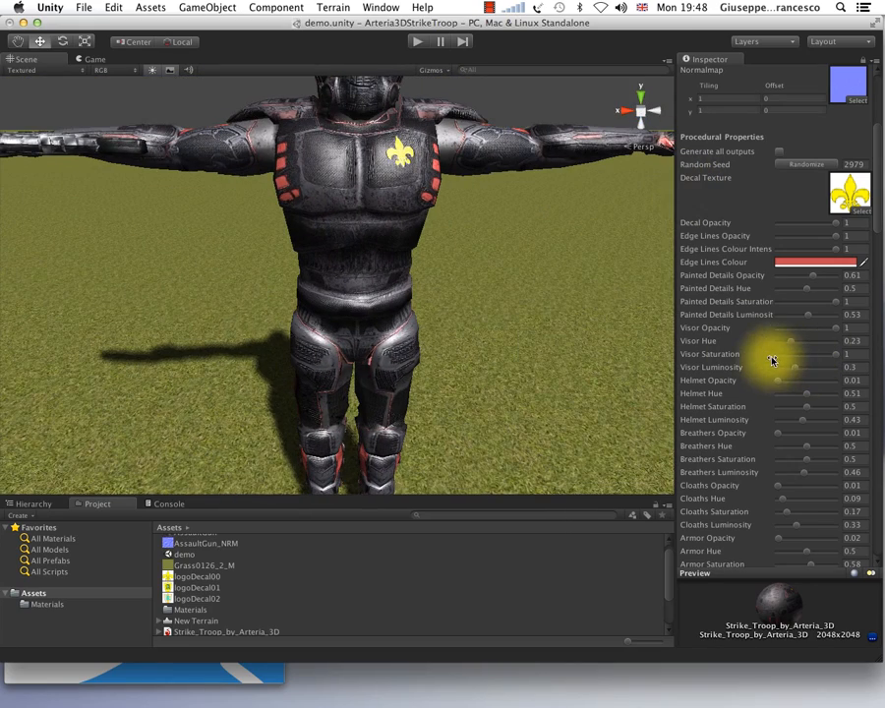
{"action": "middle_click_drag", "start_coordinate": [534, 288], "coordinate": [523, 354]}
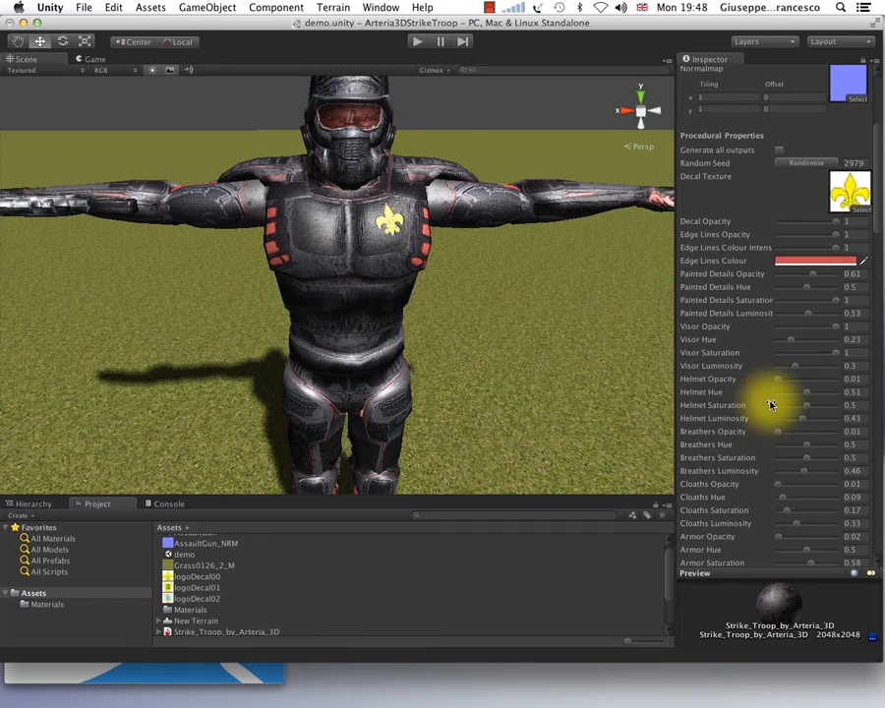
- Review the remaining procedural properties down to the generated textures and examine the character's chest armour
{"action": "scroll", "coordinate": [777, 405], "scroll_direction": "down", "scroll_amount": 3}
{"action": "scroll", "coordinate": [776, 404], "scroll_direction": "down", "scroll_amount": 5}
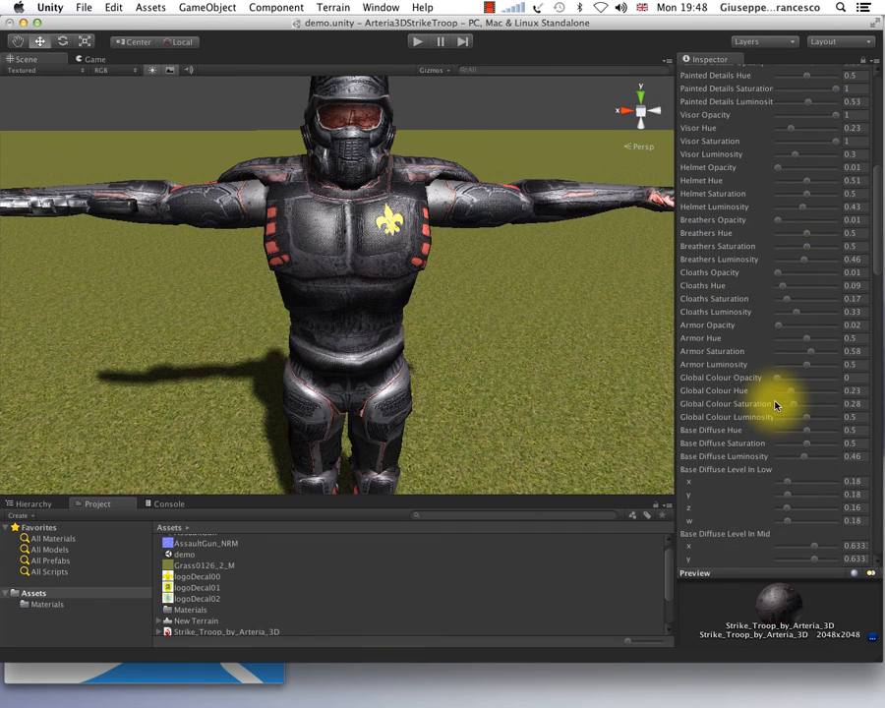
{"action": "left_click_drag", "start_coordinate": [496, 370], "coordinate": [384, 407], "text": "alt"}
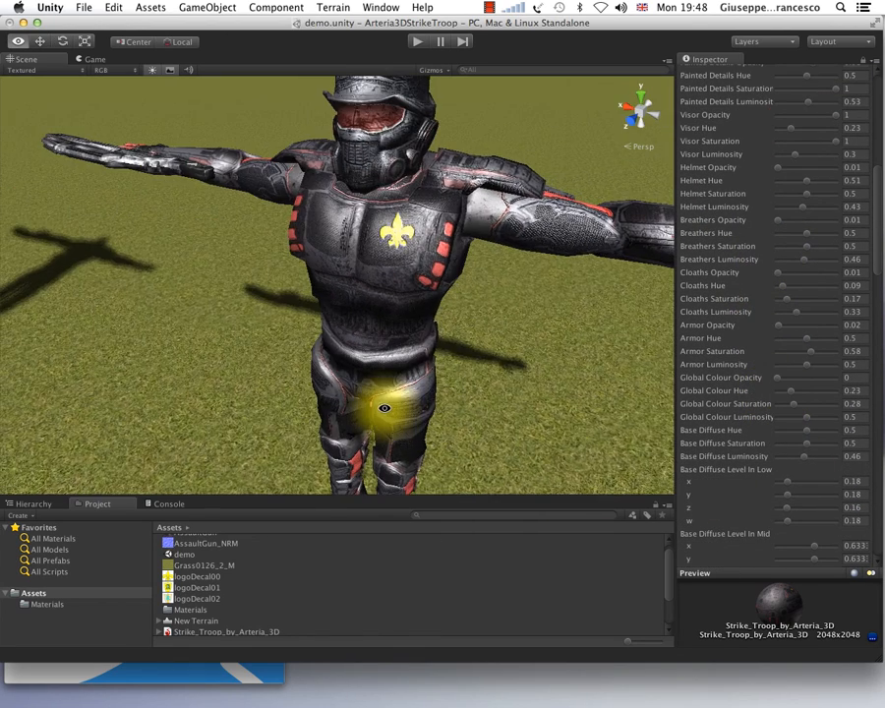
{"action": "scroll", "coordinate": [742, 497], "scroll_direction": "down", "scroll_amount": 3}
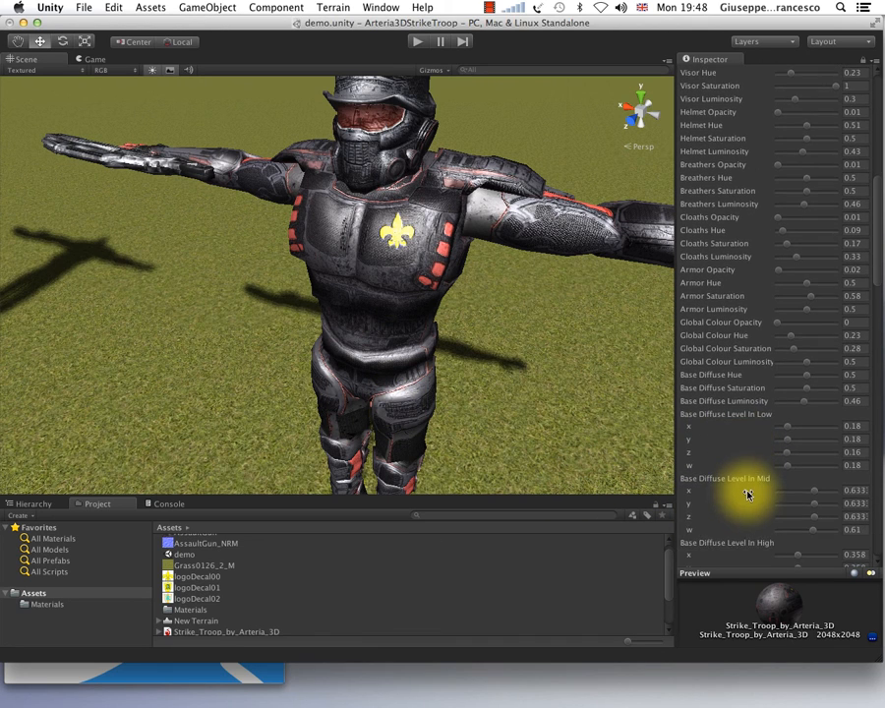
{"action": "scroll", "coordinate": [751, 495], "scroll_direction": "down", "scroll_amount": 3}
{"action": "left_click_drag", "start_coordinate": [877, 306], "coordinate": [882, 529]}
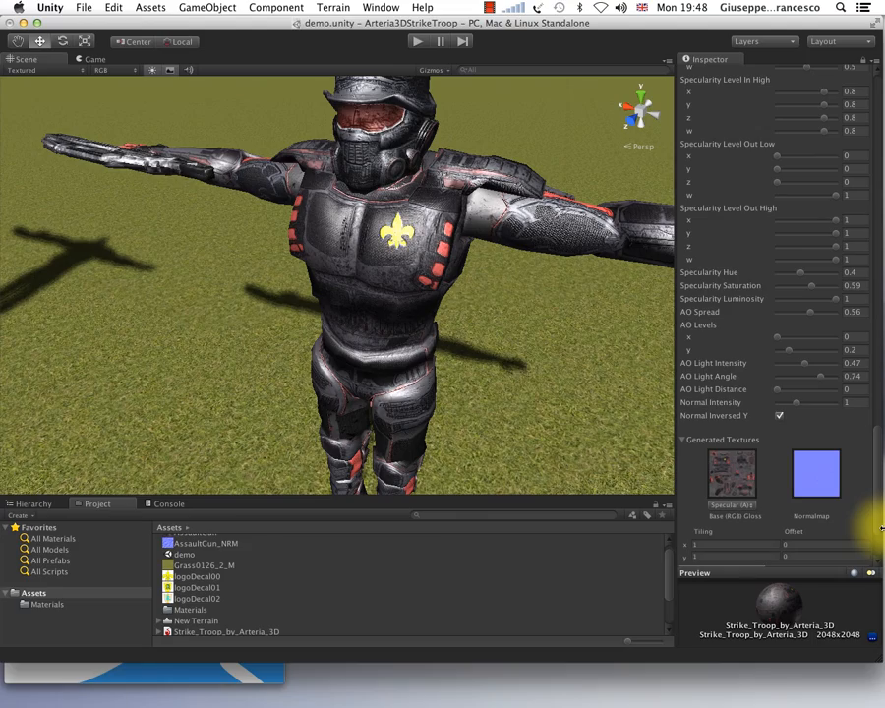
{"action": "scroll", "coordinate": [489, 291], "scroll_direction": "up", "scroll_amount": 10}
{"action": "scroll", "coordinate": [488, 290], "scroll_direction": "down", "scroll_amount": 10}
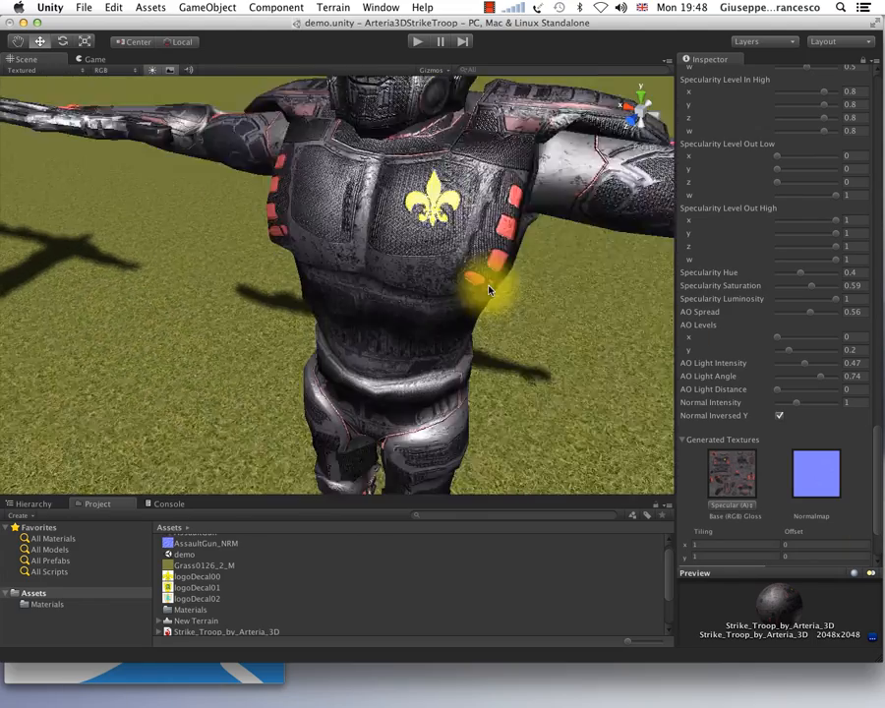
{"action": "left_click_drag", "start_coordinate": [464, 266], "coordinate": [480, 239], "text": "alt"}
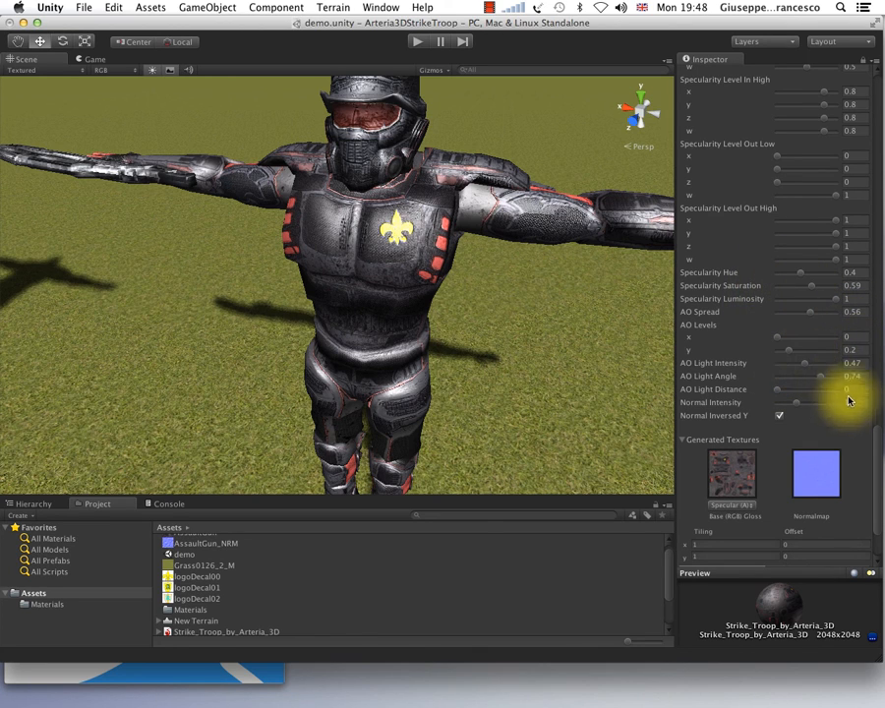
- Set Scratches Opacity to 1 and inspect the scratches on the chest armour up close
{"action": "scroll", "coordinate": [878, 453], "scroll_direction": "up", "scroll_amount": 2}
{"action": "scroll", "coordinate": [878, 452], "scroll_direction": "up", "scroll_amount": 15}
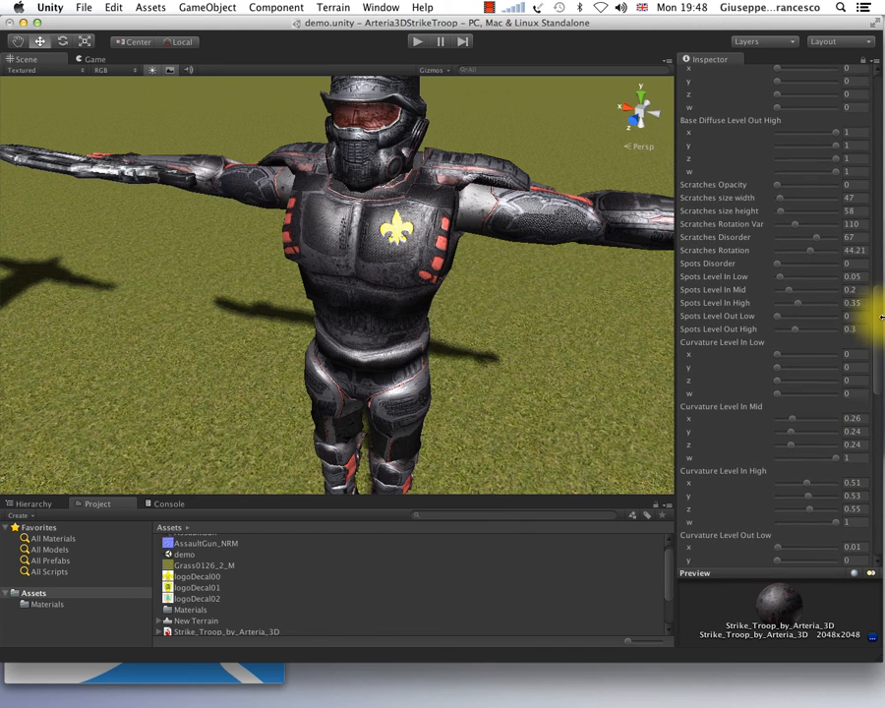
{"action": "scroll", "coordinate": [881, 320], "scroll_direction": "up", "scroll_amount": 3}
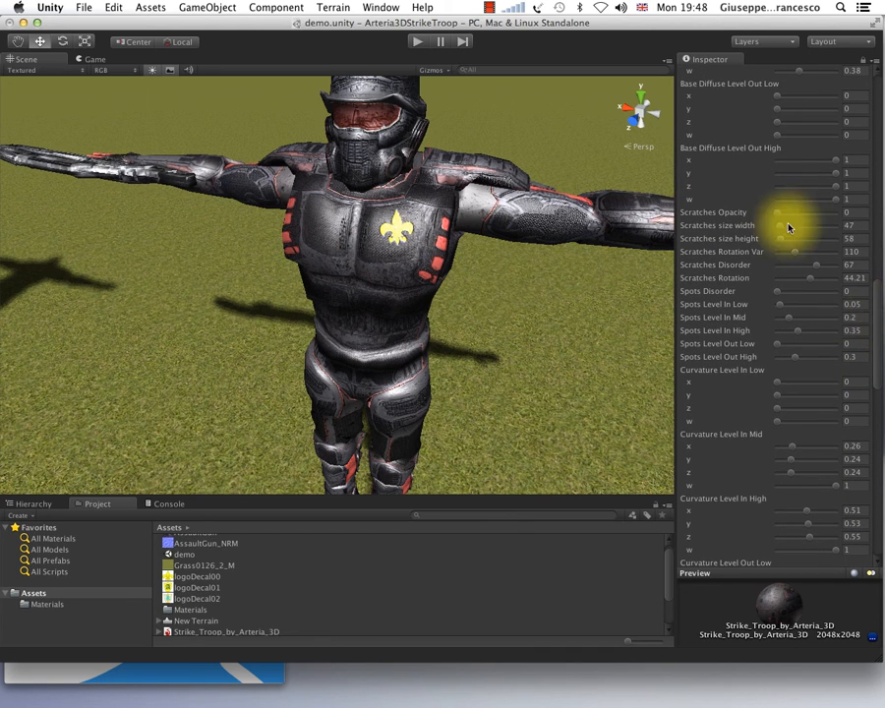
{"action": "left_click", "coordinate": [835, 214]}
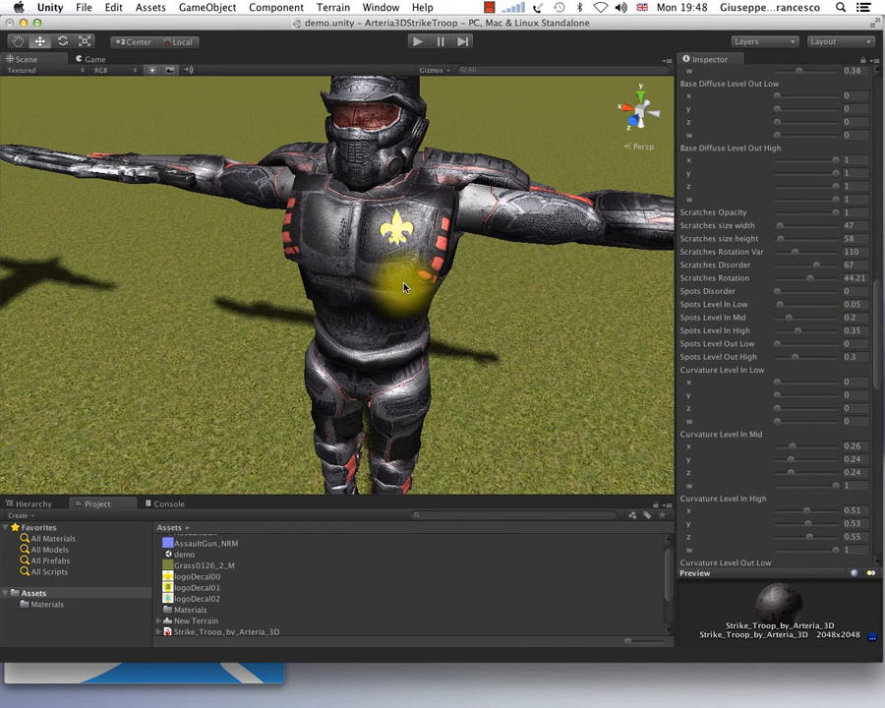
{"action": "scroll", "coordinate": [374, 248], "scroll_direction": "up", "scroll_amount": 8}
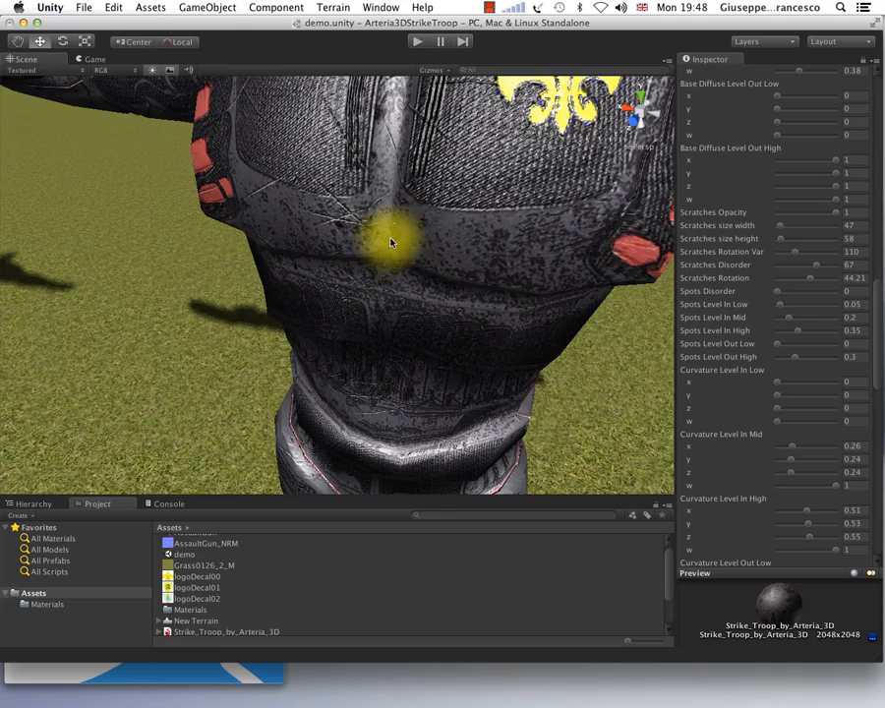
{"action": "left_click_drag", "start_coordinate": [382, 245], "coordinate": [472, 228], "text": "alt"}
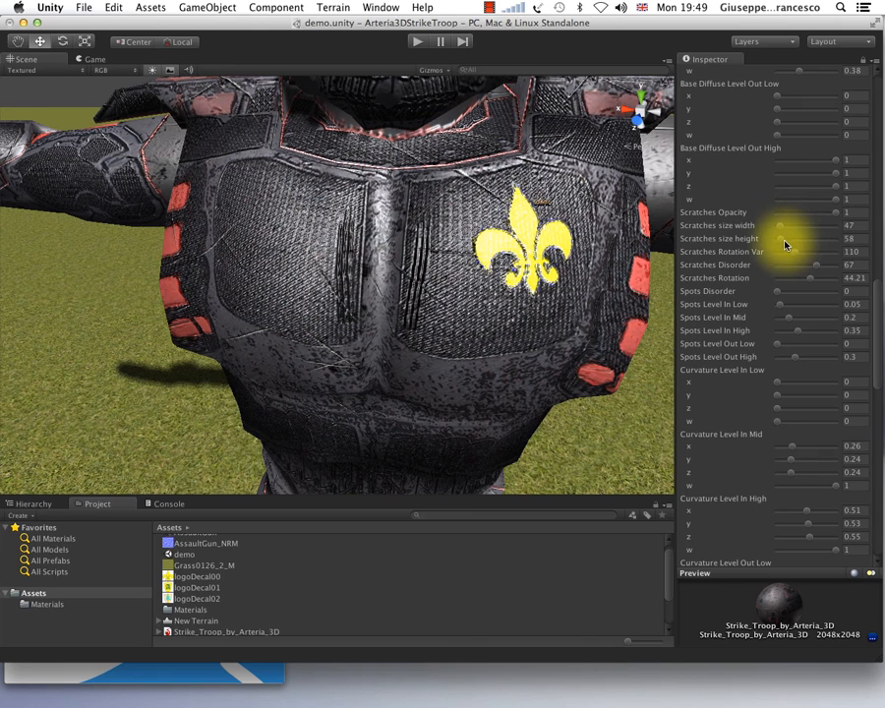
- Set Scratches size height to 153 and Scratches Disorder to 27
{"action": "left_click_drag", "start_coordinate": [786, 242], "coordinate": [787, 244]}
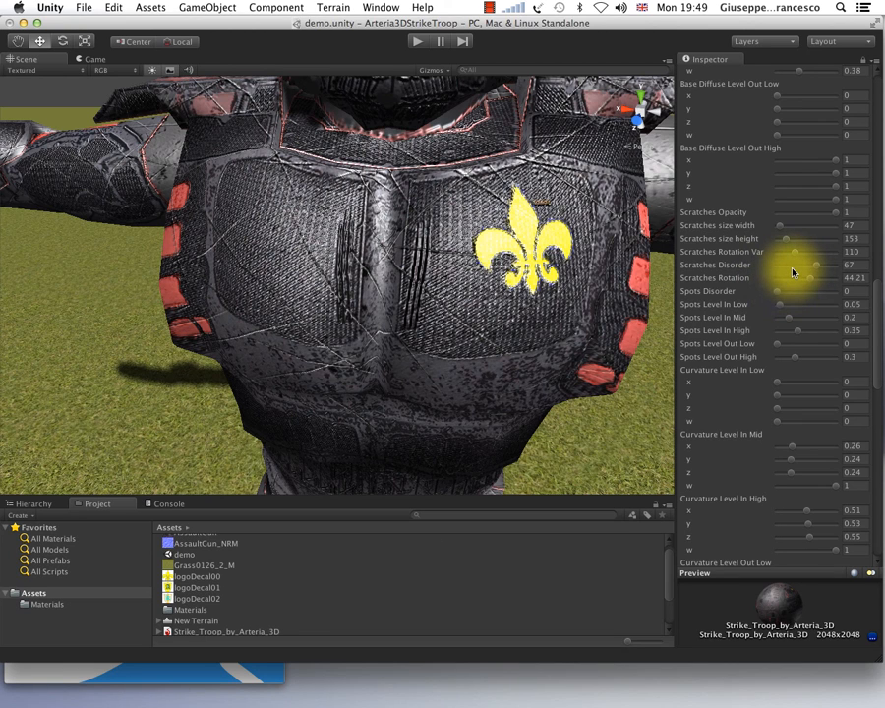
{"action": "left_click", "coordinate": [789, 269]}
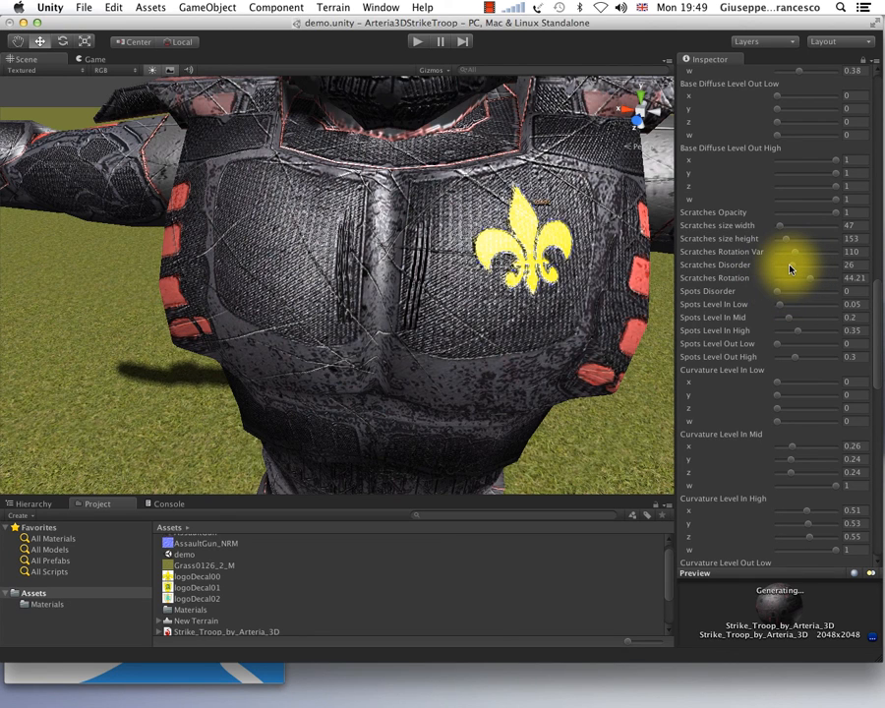
{"action": "left_click_drag", "start_coordinate": [789, 269], "coordinate": [791, 269]}
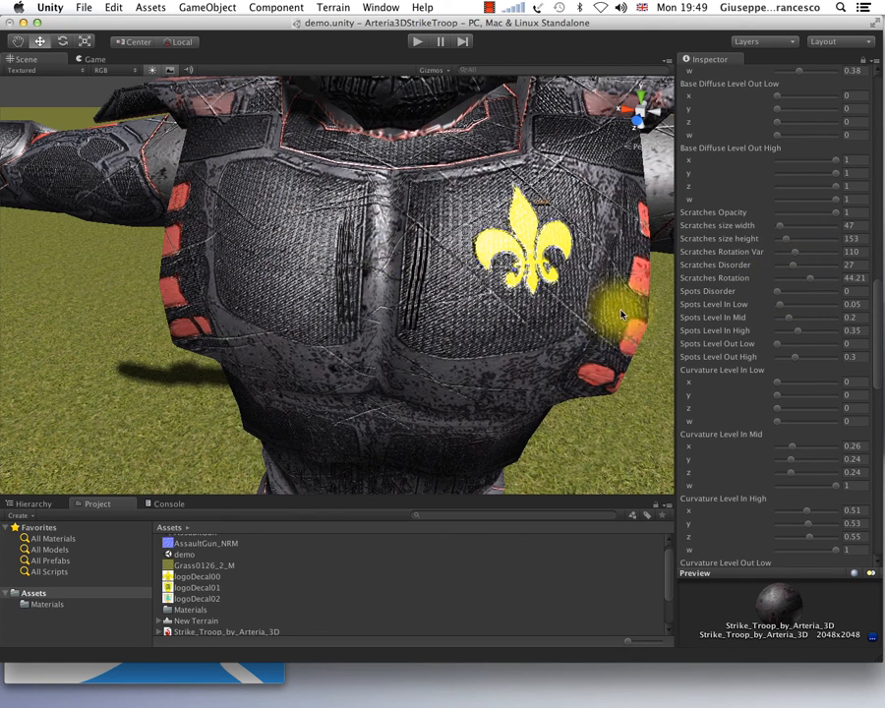
- Try Scratches size width 188 and settle on Scratches size width 20 and Scratches size height 30
{"action": "left_click", "coordinate": [790, 229]}
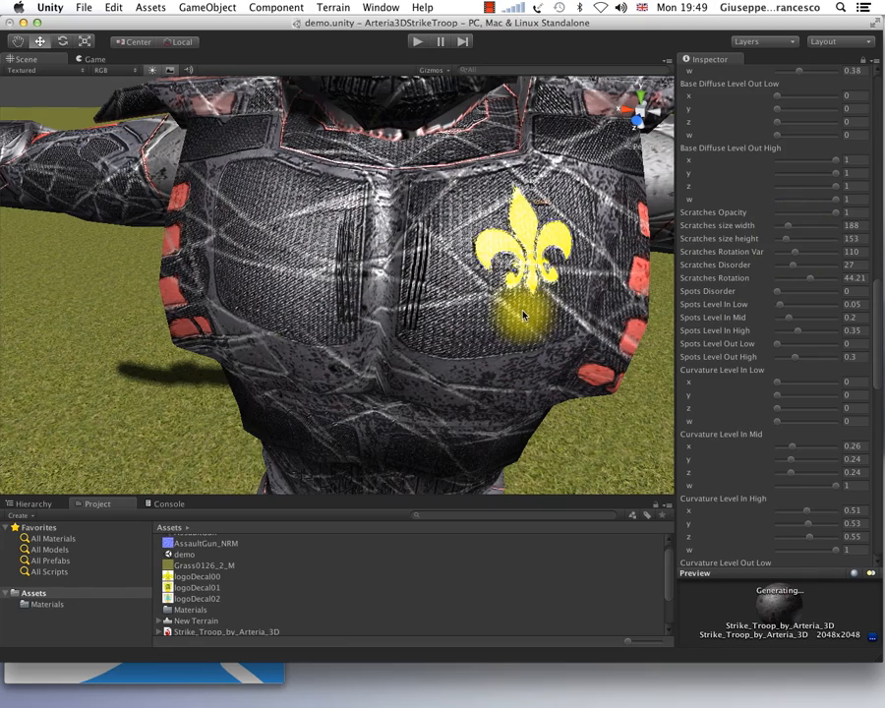
{"action": "mouse_move", "coordinate": [468, 341]}
{"action": "left_mouse_down", "text": "alt"}
{"action": "mouse_move", "coordinate": [514, 357]}
{"action": "mouse_move", "coordinate": [599, 296]}
{"action": "mouse_move", "coordinate": [454, 332]}
{"action": "left_mouse_up", "text": "alt"}
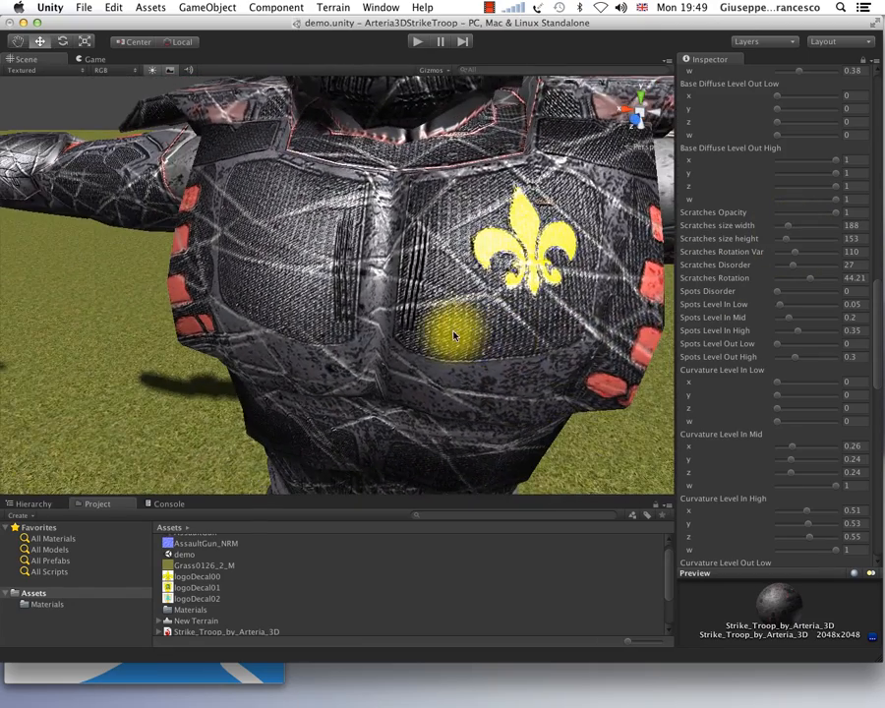
{"action": "left_click", "coordinate": [784, 228]}
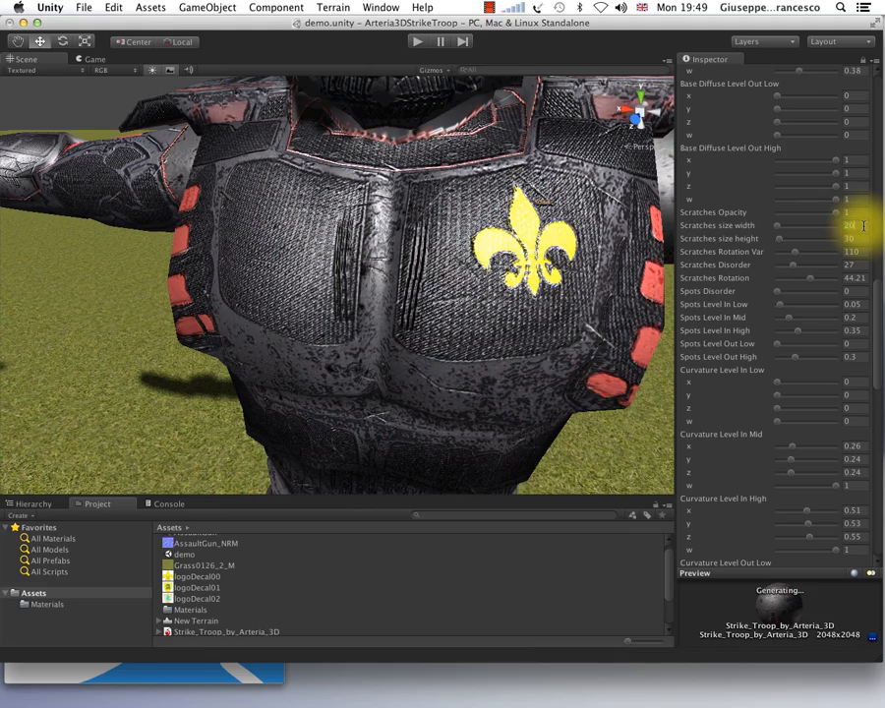
- Examine the smaller scratches on the chest and abdomen up close and across the whole upper body
{"action": "left_click_drag", "start_coordinate": [364, 334], "coordinate": [341, 325], "text": "alt"}
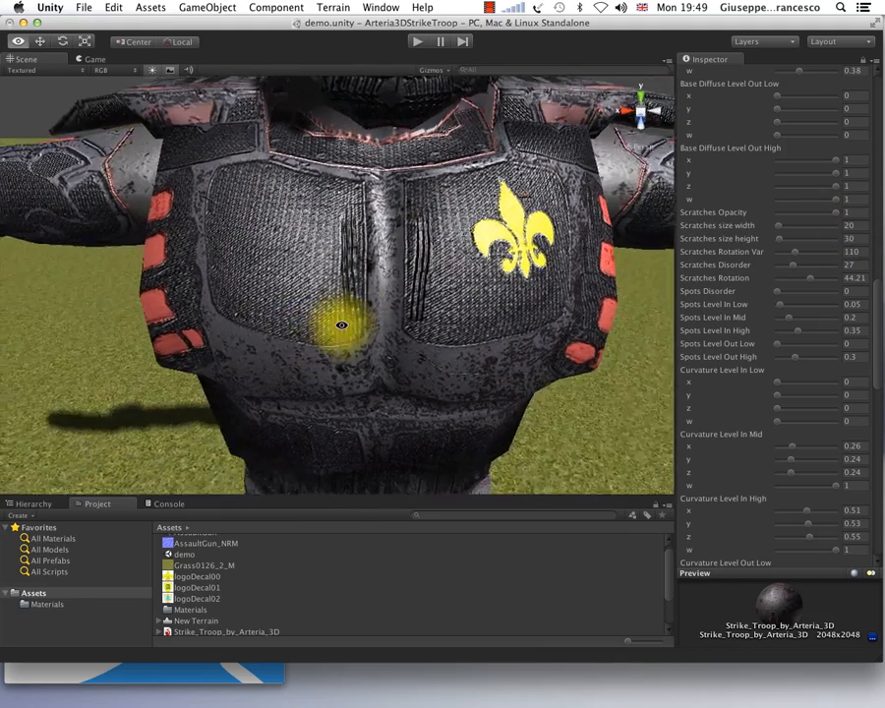
{"action": "left_click_drag", "start_coordinate": [324, 268], "coordinate": [379, 204], "text": "alt"}
{"action": "left_click_drag", "start_coordinate": [416, 267], "coordinate": [707, 536], "text": "alt"}
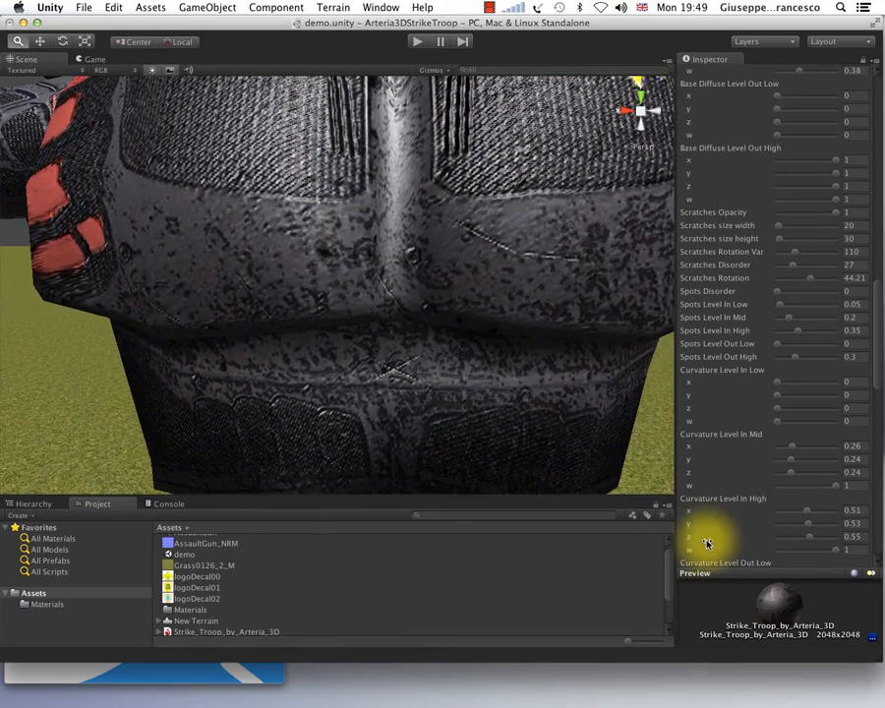
{"action": "left_click_drag", "start_coordinate": [464, 352], "coordinate": [565, 435], "text": "alt"}
{"action": "right_click_drag", "start_coordinate": [565, 434], "coordinate": [342, 249], "text": "alt"}
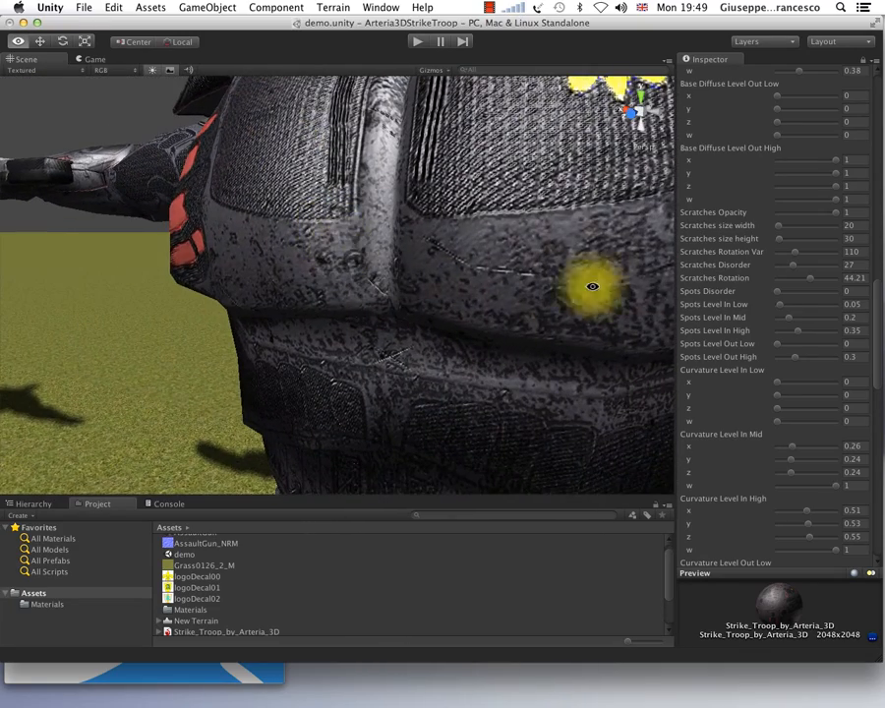
{"action": "left_click_drag", "start_coordinate": [582, 278], "coordinate": [489, 326], "text": "alt"}
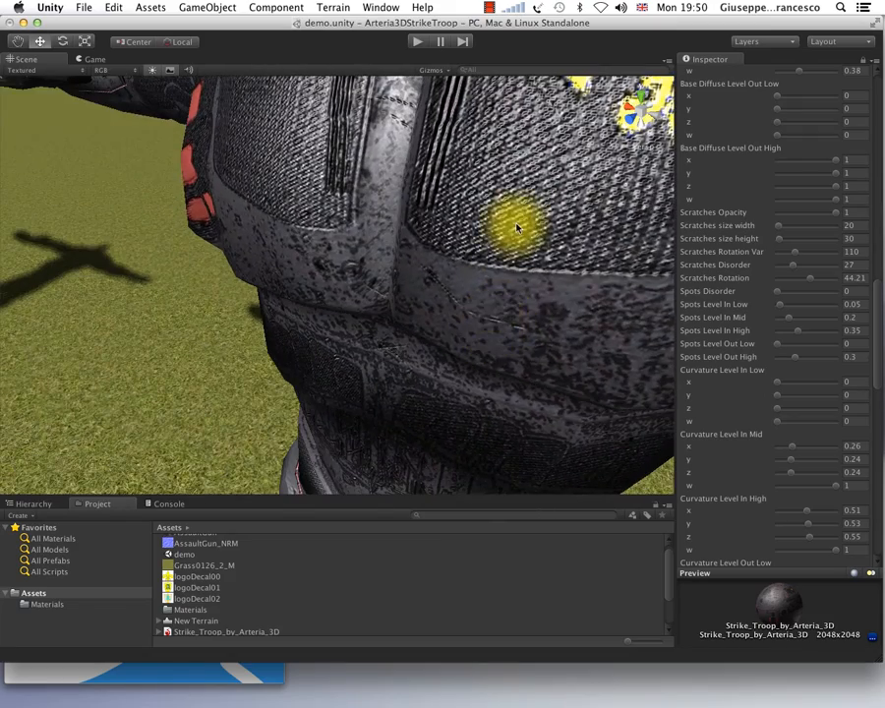
{"action": "middle_click_drag", "start_coordinate": [516, 228], "coordinate": [298, 437]}
{"action": "right_click_drag", "start_coordinate": [335, 362], "coordinate": [154, 89], "text": "alt"}
{"action": "left_click_drag", "start_coordinate": [272, 281], "coordinate": [498, 348], "text": "alt"}
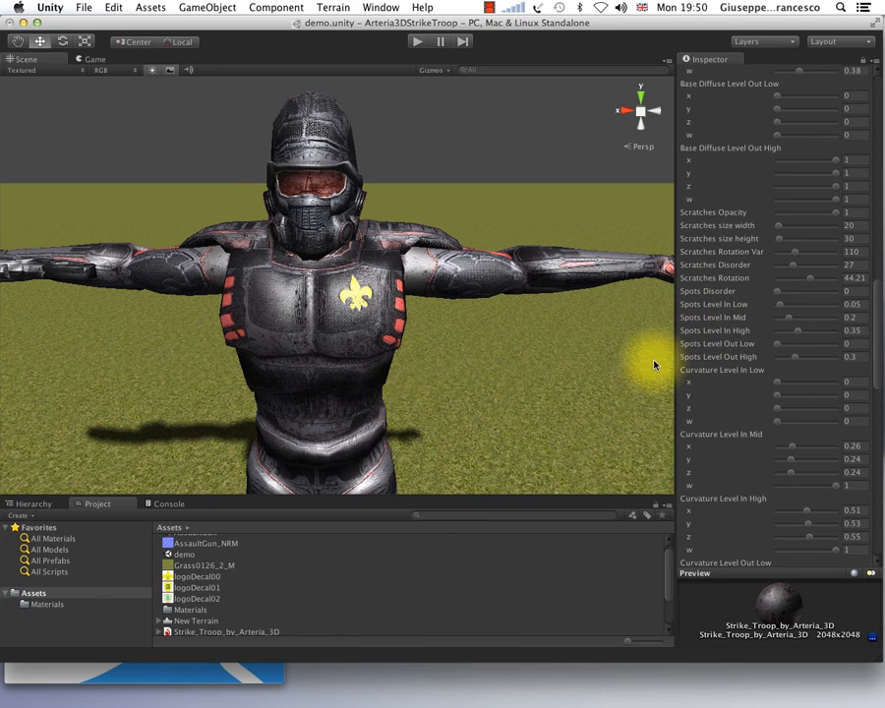
{"action": "right_click_drag", "start_coordinate": [330, 361], "coordinate": [411, 440], "text": "alt"}
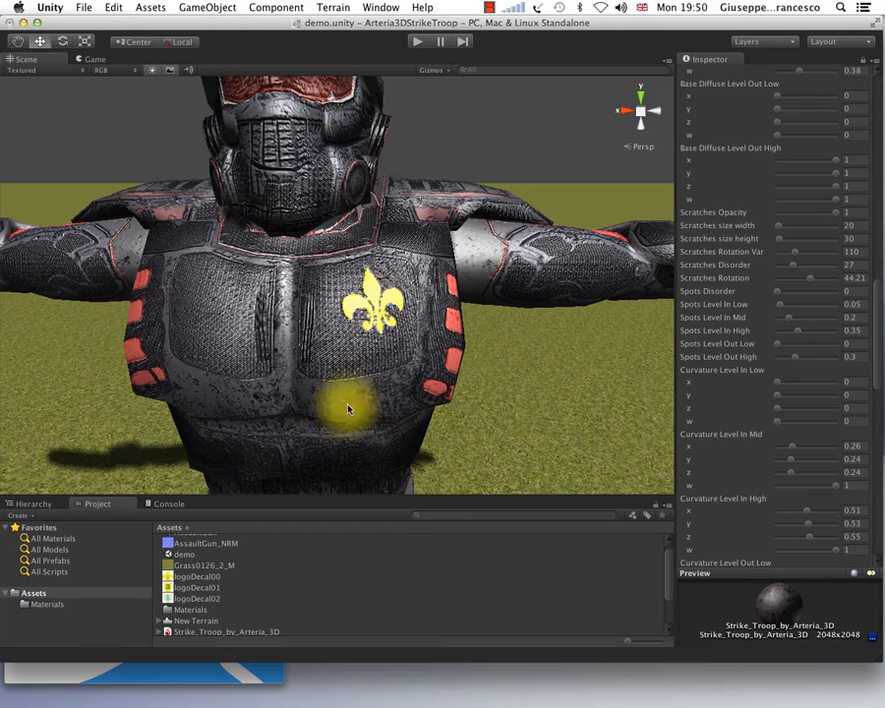
{"action": "right_click_drag", "start_coordinate": [462, 340], "coordinate": [341, 253], "text": "alt"}
{"action": "left_click_drag", "start_coordinate": [439, 364], "coordinate": [400, 334], "text": "alt"}
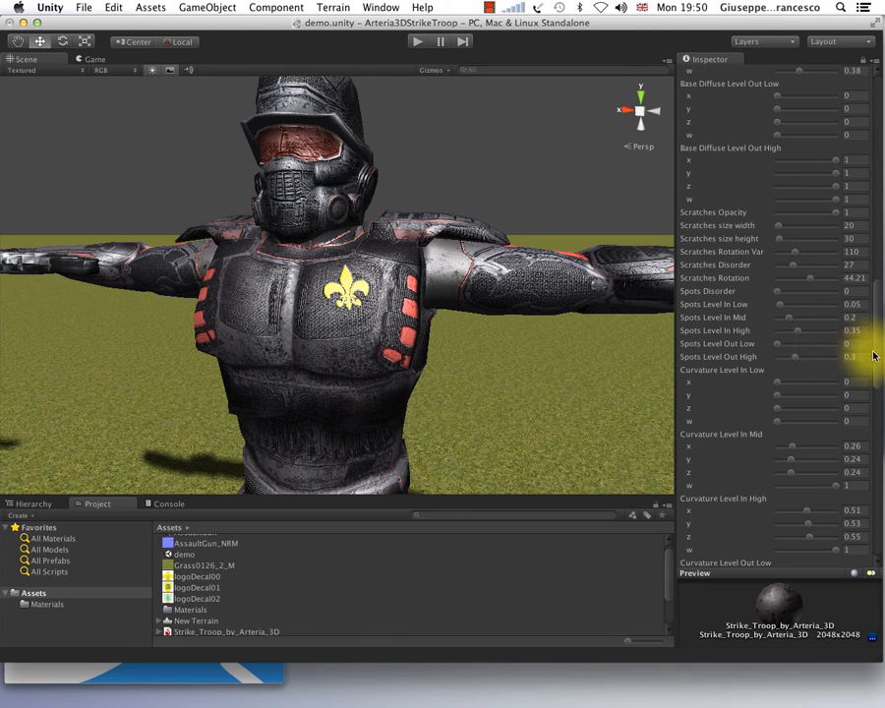
- Set Global Colour Luminosity to 0.66 and check the armour from the front
{"action": "left_click_drag", "start_coordinate": [875, 343], "coordinate": [875, 234]}
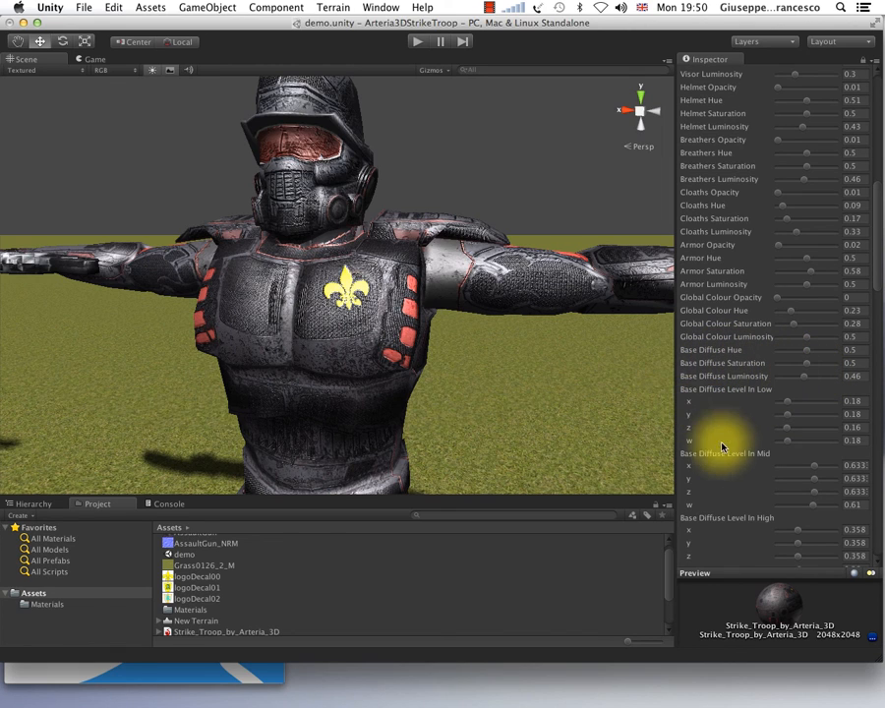
{"action": "mouse_move", "coordinate": [876, 288]}
{"action": "left_mouse_down"}
{"action": "mouse_move", "coordinate": [869, 217]}
{"action": "mouse_move", "coordinate": [881, 312]}
{"action": "mouse_move", "coordinate": [881, 293]}
{"action": "left_mouse_up"}
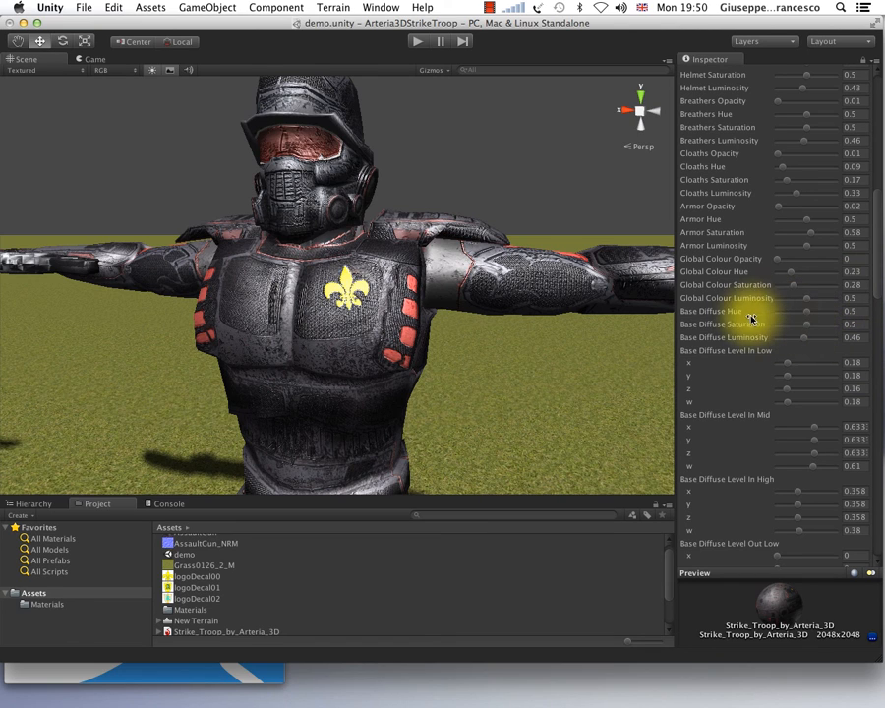
{"action": "left_click", "coordinate": [815, 299]}
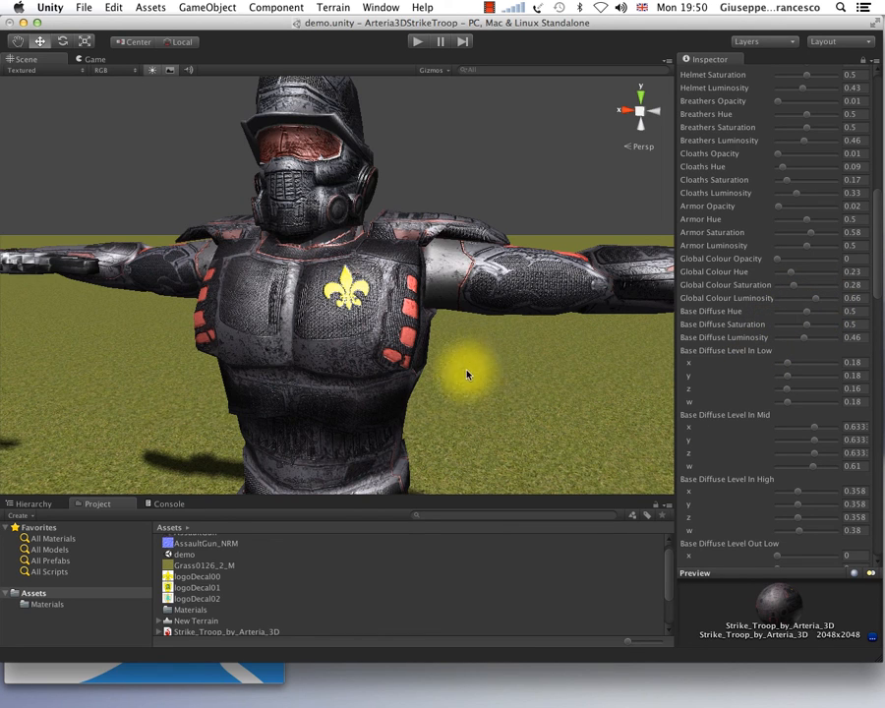
{"action": "left_click_drag", "start_coordinate": [492, 384], "coordinate": [493, 399], "text": "alt"}
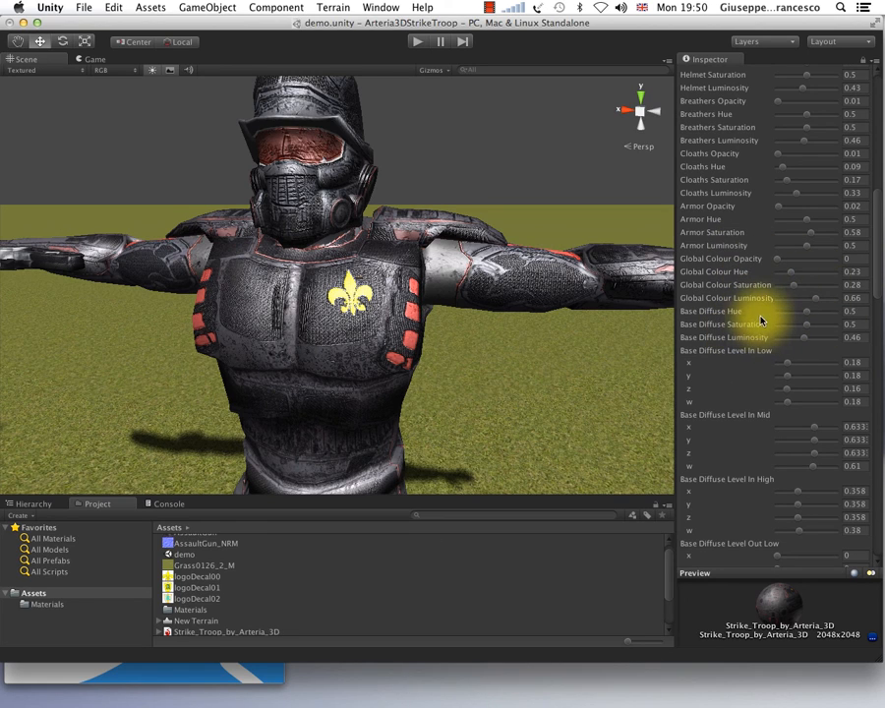
- Try Base Diffuse Hue 0.71 with Base Diffuse Saturation 0.73 on the character
{"action": "left_click_drag", "start_coordinate": [804, 312], "coordinate": [819, 316]}
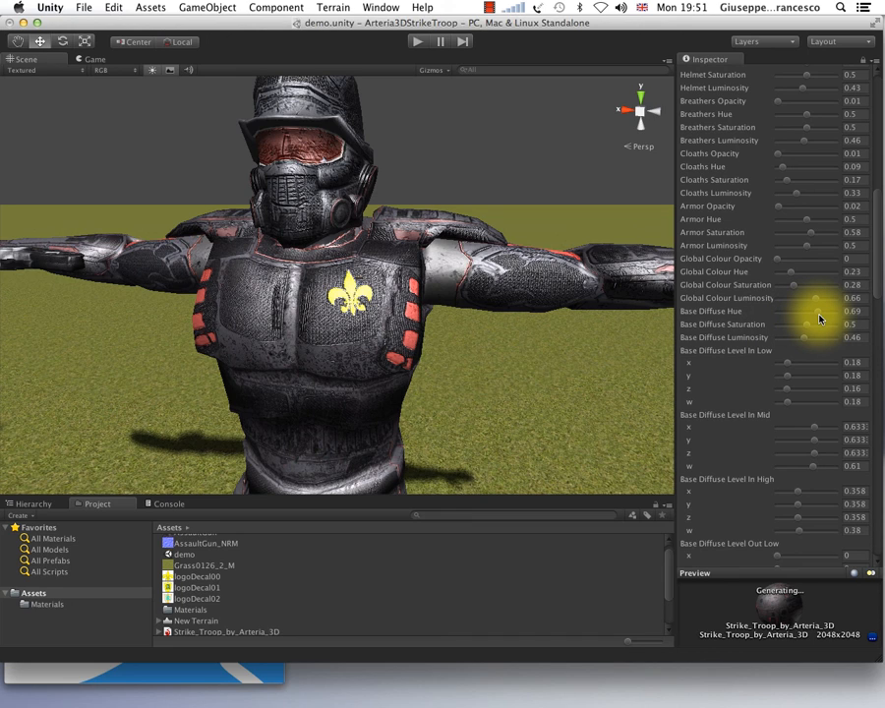
{"action": "left_click_drag", "start_coordinate": [819, 317], "coordinate": [820, 317]}
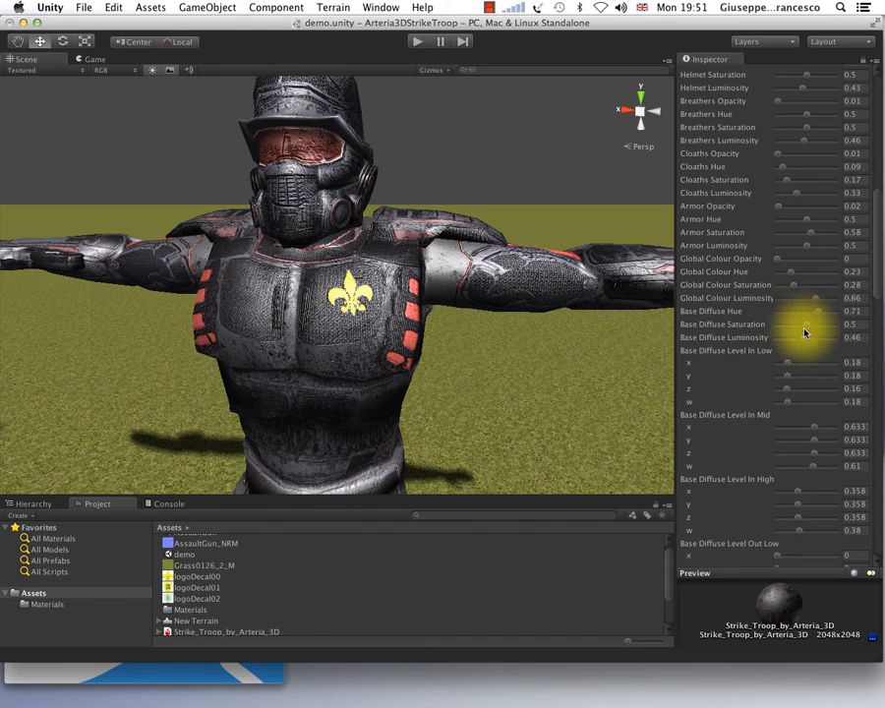
{"action": "key", "text": "alt"}
{"action": "mouse_move", "coordinate": [819, 327]}
{"action": "left_mouse_down"}
{"action": "mouse_move", "coordinate": [813, 341]}
{"action": "mouse_move", "coordinate": [840, 337]}
{"action": "mouse_move", "coordinate": [829, 328]}
{"action": "mouse_move", "coordinate": [842, 326]}
{"action": "mouse_move", "coordinate": [830, 331]}
{"action": "left_mouse_up"}
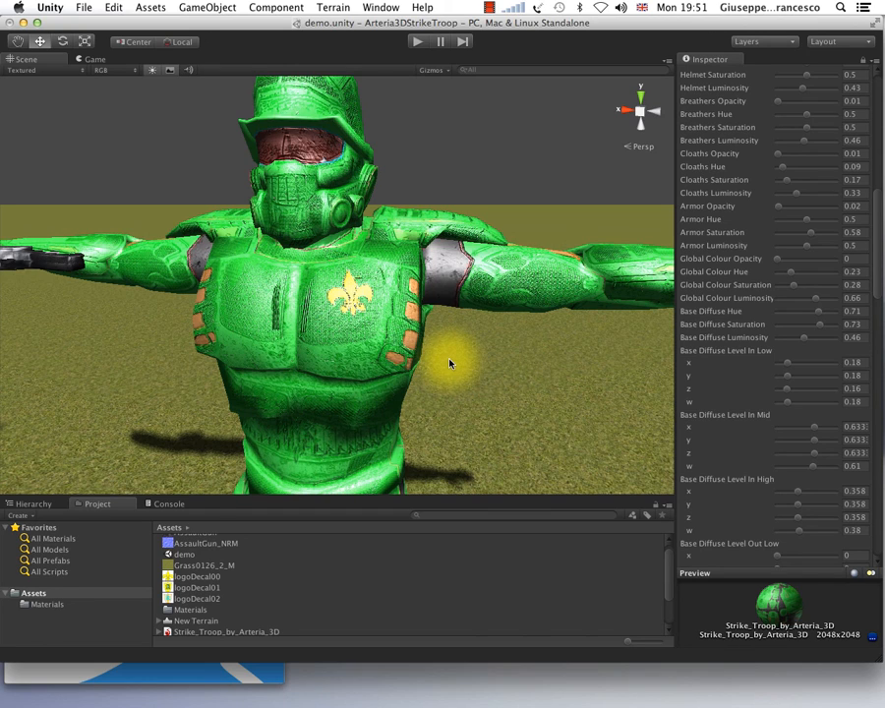
- Set Base Diffuse Hue to 0.6 and Base Diffuse Saturation to 0.58, and check the character's base colour
{"action": "left_click", "coordinate": [814, 313]}
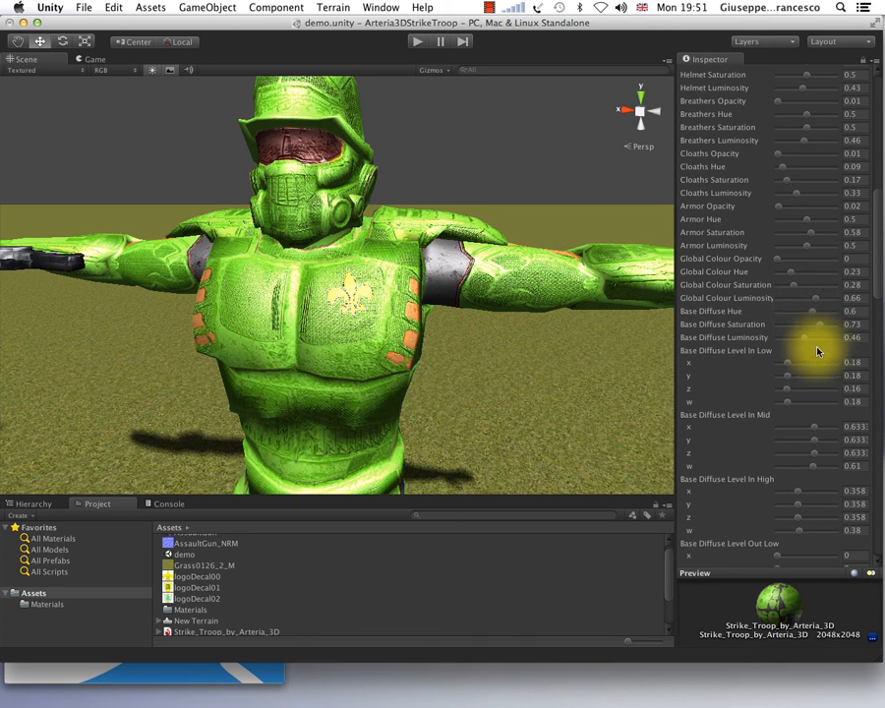
{"action": "left_click", "coordinate": [811, 326]}
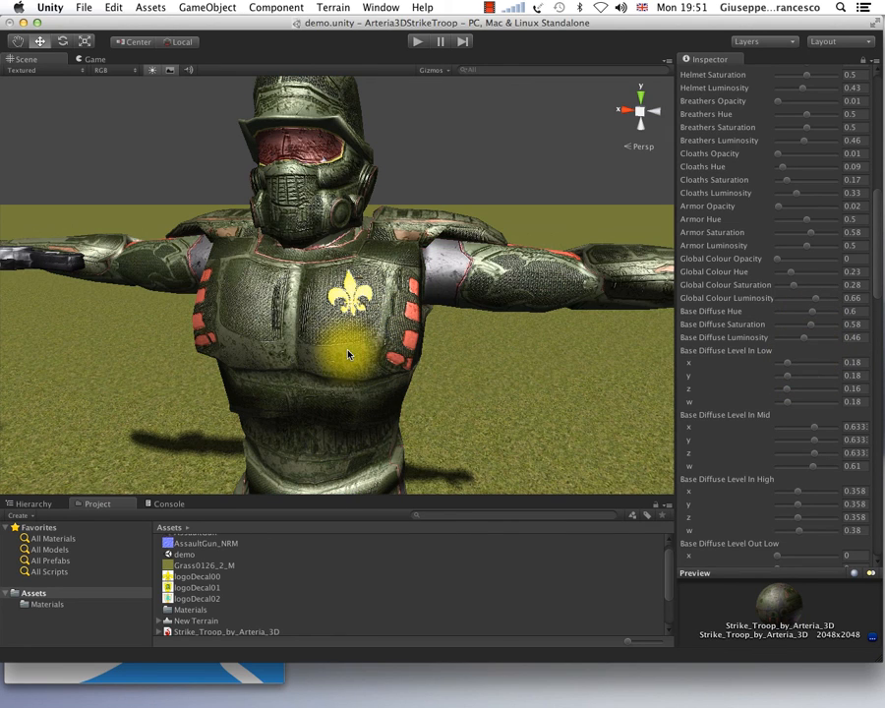
{"action": "key", "text": "alt"}
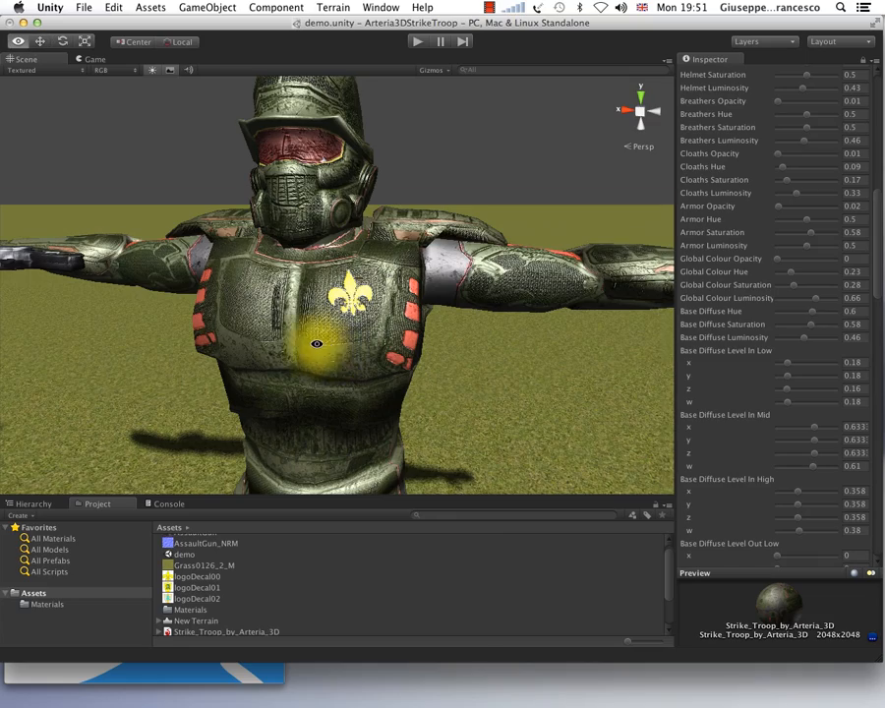
{"action": "left_click_drag", "start_coordinate": [324, 352], "coordinate": [435, 375], "text": "alt"}
{"action": "scroll", "coordinate": [313, 341], "scroll_direction": "down", "scroll_amount": 3}
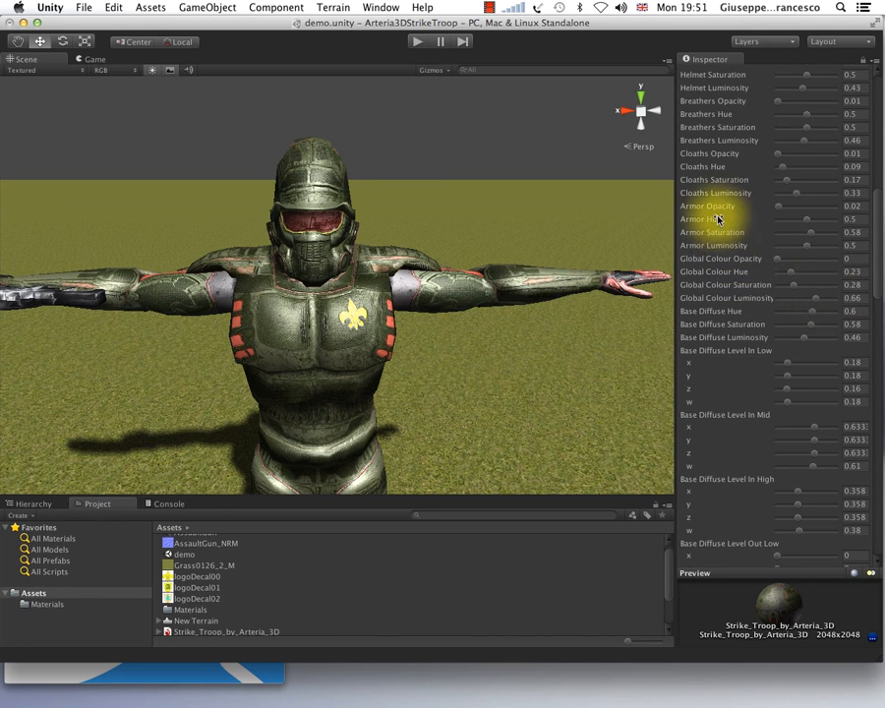
- Set Armor Opacity to 0.27 and inspect the armour tint from the side and front
{"action": "left_click", "coordinate": [808, 207]}
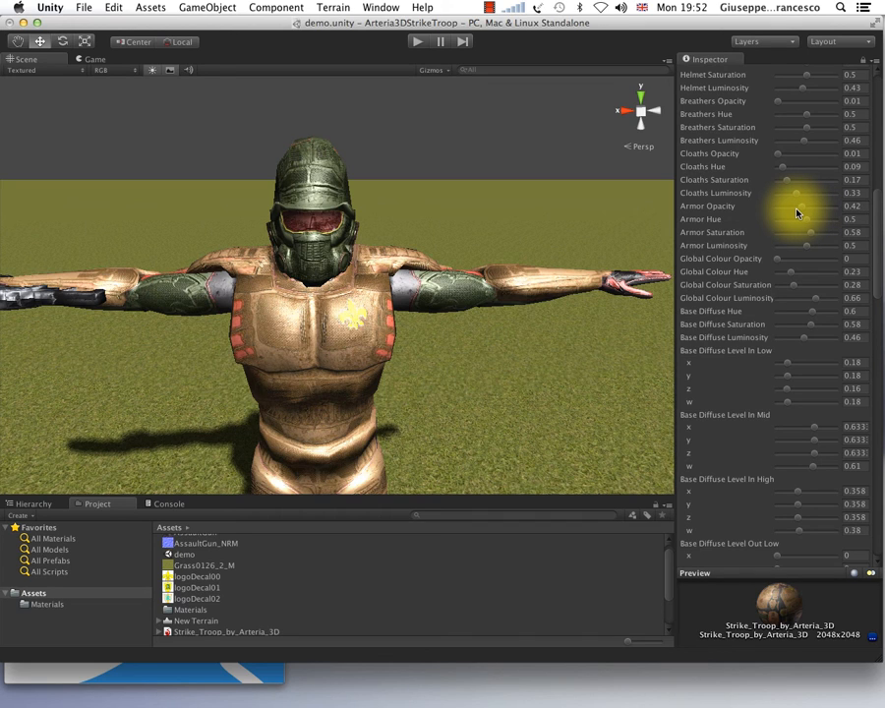
{"action": "left_click_drag", "start_coordinate": [797, 213], "coordinate": [795, 213]}
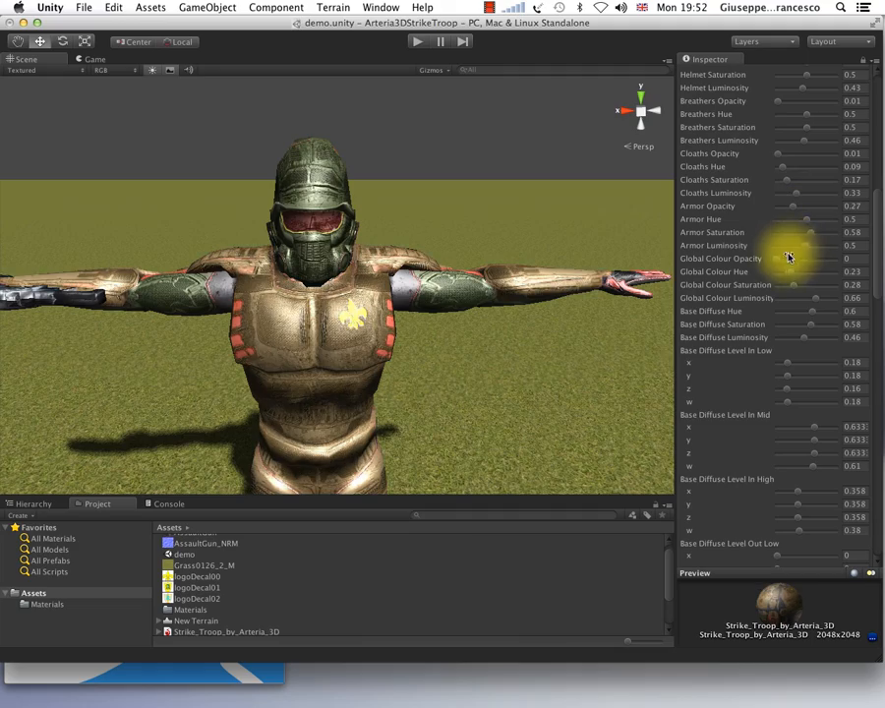
{"action": "left_click_drag", "start_coordinate": [579, 334], "coordinate": [405, 352], "text": "alt"}
{"action": "right_click_drag", "start_coordinate": [405, 352], "coordinate": [651, 470], "text": "alt"}
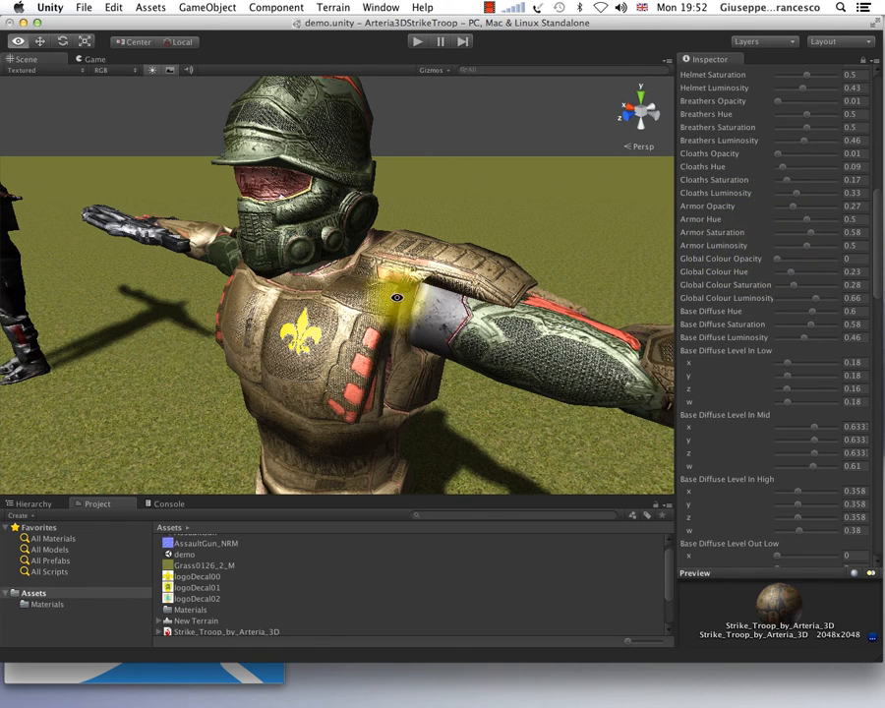
{"action": "left_click_drag", "start_coordinate": [396, 297], "coordinate": [590, 270], "text": "alt"}
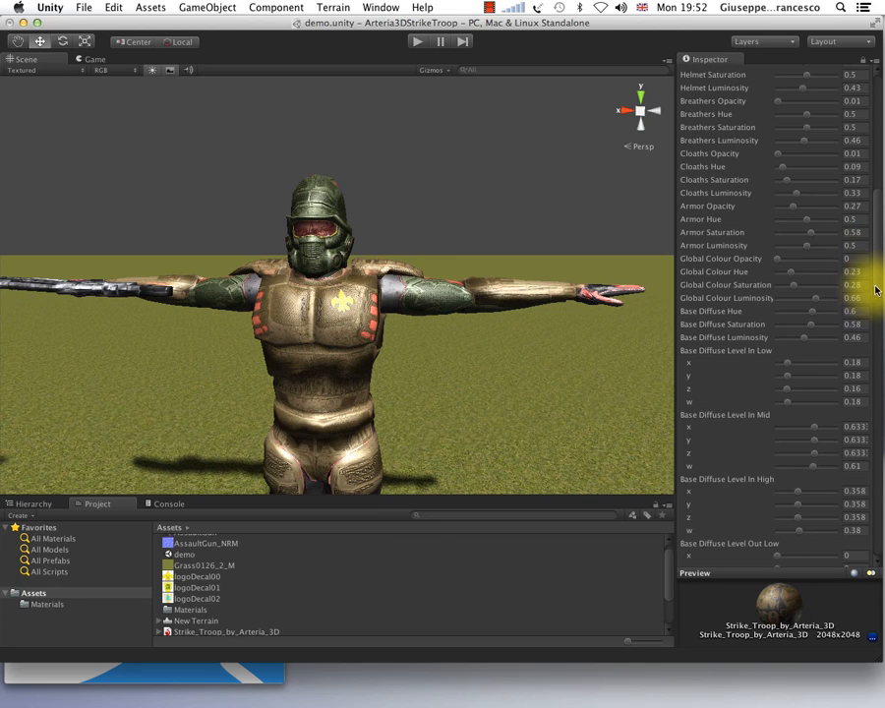
- Set Cloaths Opacity to 0.51 and Cloaths Saturation to 0.38, and check the fabric on the arms and legs
{"action": "scroll", "coordinate": [870, 265], "scroll_direction": "up", "scroll_amount": 4}
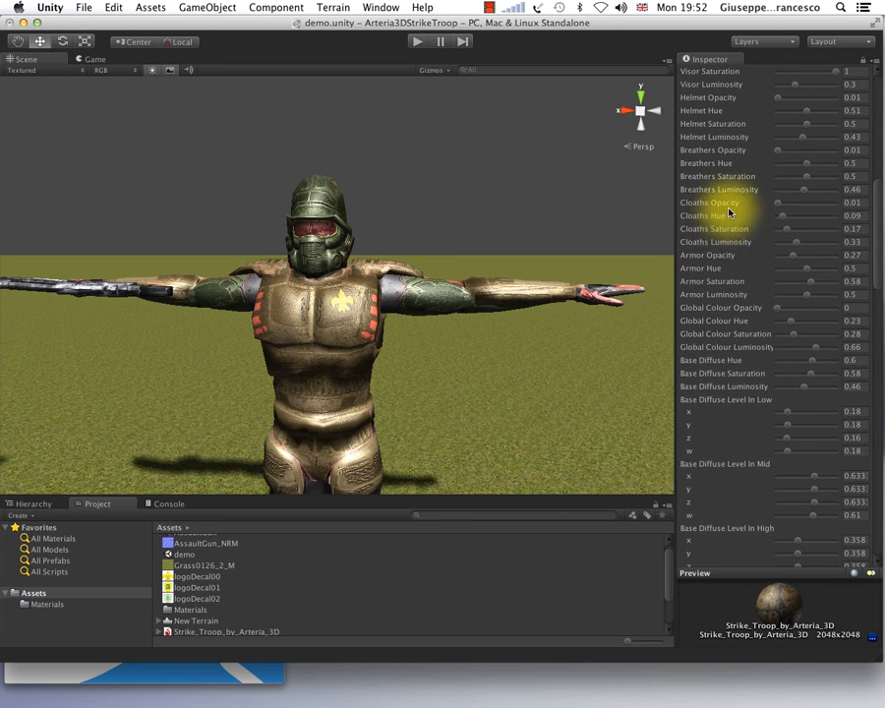
{"action": "left_click", "coordinate": [801, 232]}
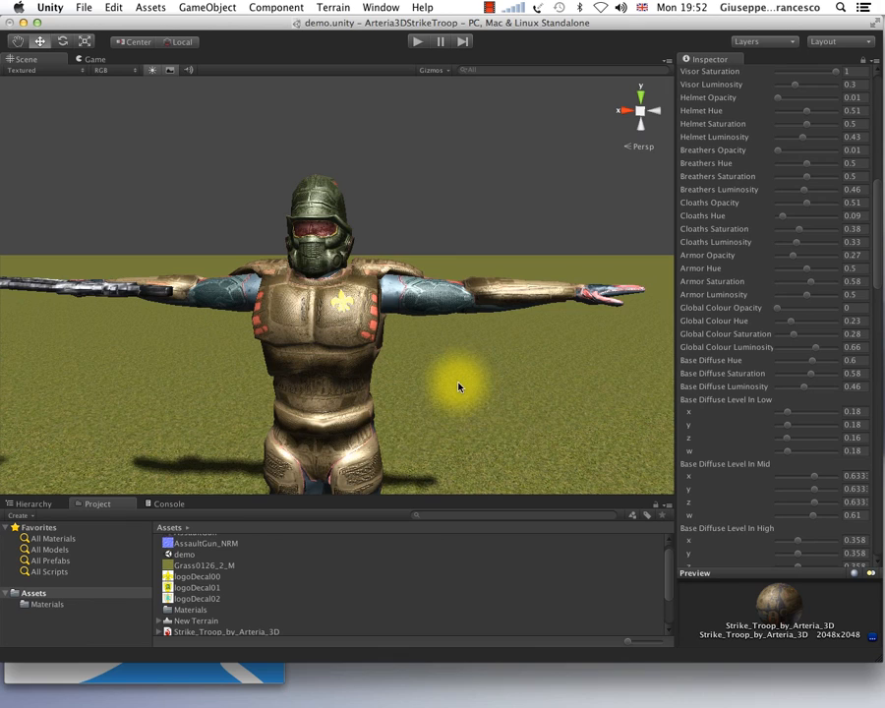
{"action": "left_click_drag", "start_coordinate": [459, 386], "coordinate": [517, 269], "text": "alt"}
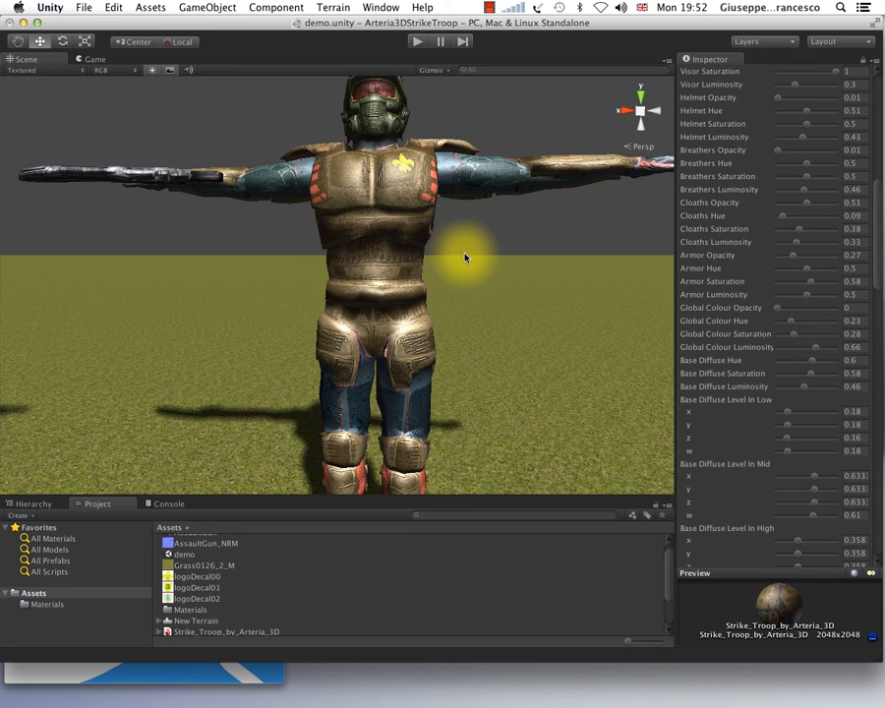
{"action": "middle_click_drag", "start_coordinate": [466, 256], "coordinate": [438, 320]}
{"action": "left_click_drag", "start_coordinate": [438, 321], "coordinate": [429, 380], "text": "alt"}
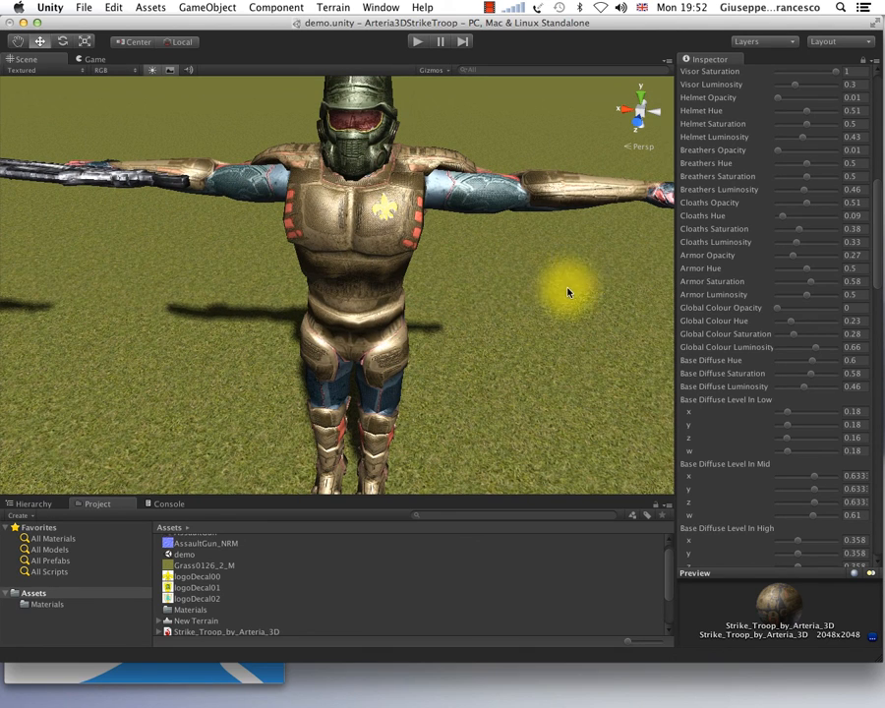
- Set Breathers Opacity to 0.56 and inspect the breathers on the mask up close
{"action": "left_click_drag", "start_coordinate": [880, 235], "coordinate": [880, 220]}
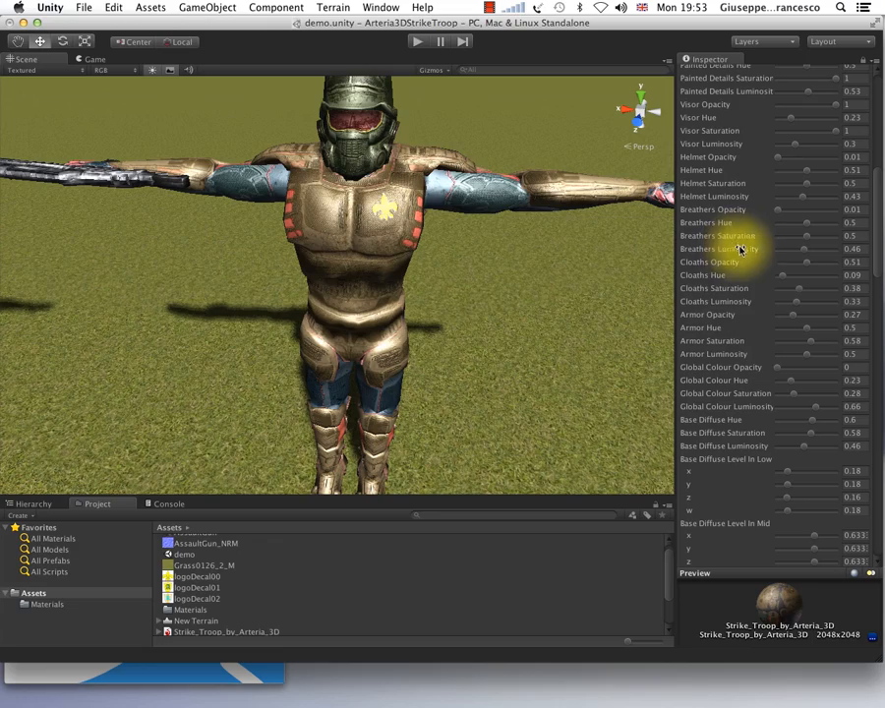
{"action": "left_click_drag", "start_coordinate": [409, 231], "coordinate": [350, 248], "text": "alt"}
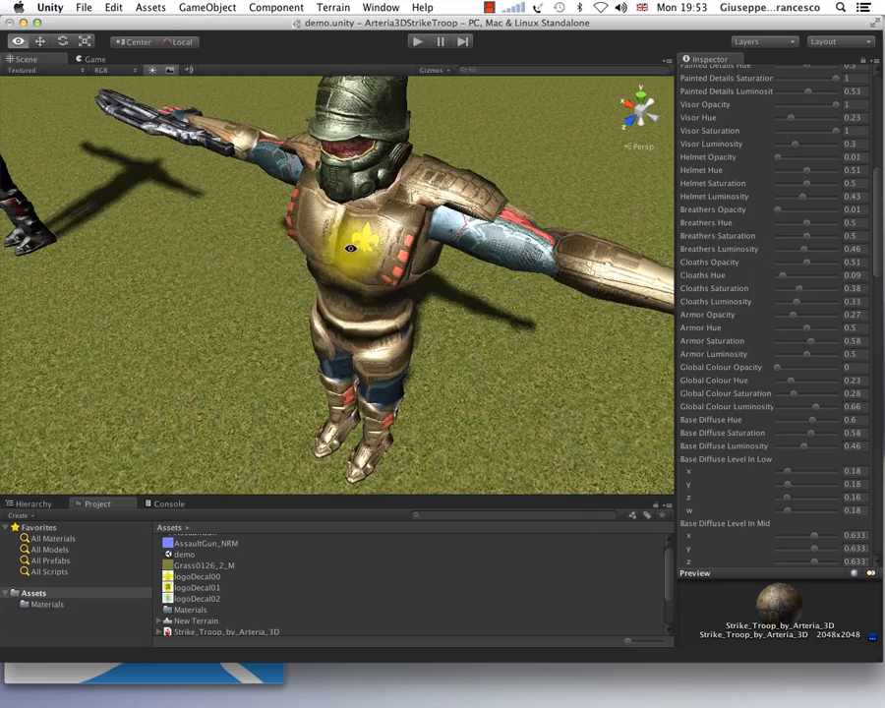
{"action": "middle_click_drag", "start_coordinate": [401, 209], "coordinate": [391, 292]}
{"action": "left_click_drag", "start_coordinate": [392, 292], "coordinate": [400, 211], "text": "alt"}
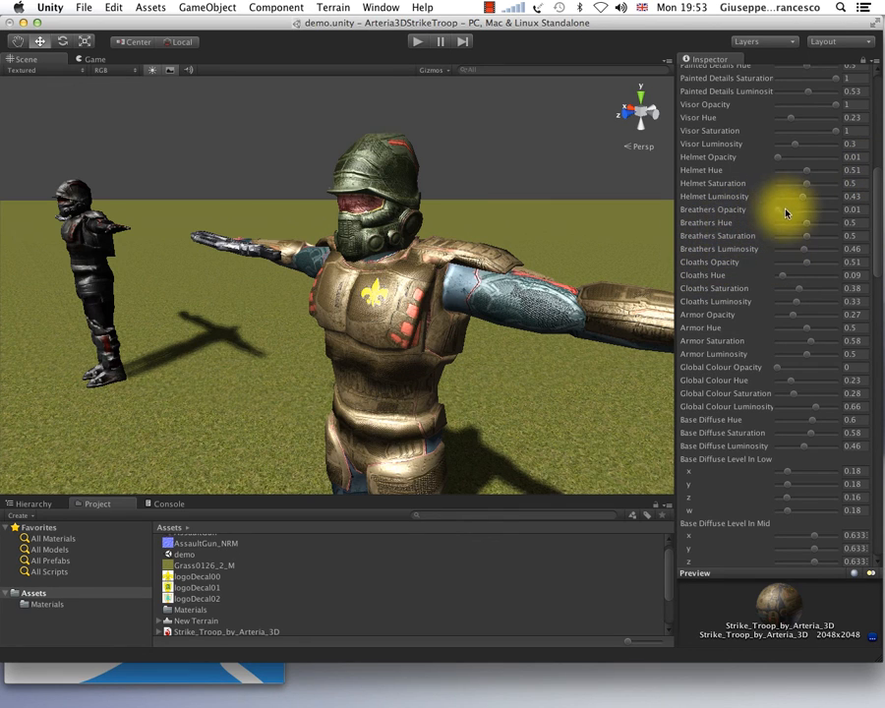
{"action": "left_click_drag", "start_coordinate": [809, 211], "coordinate": [811, 211]}
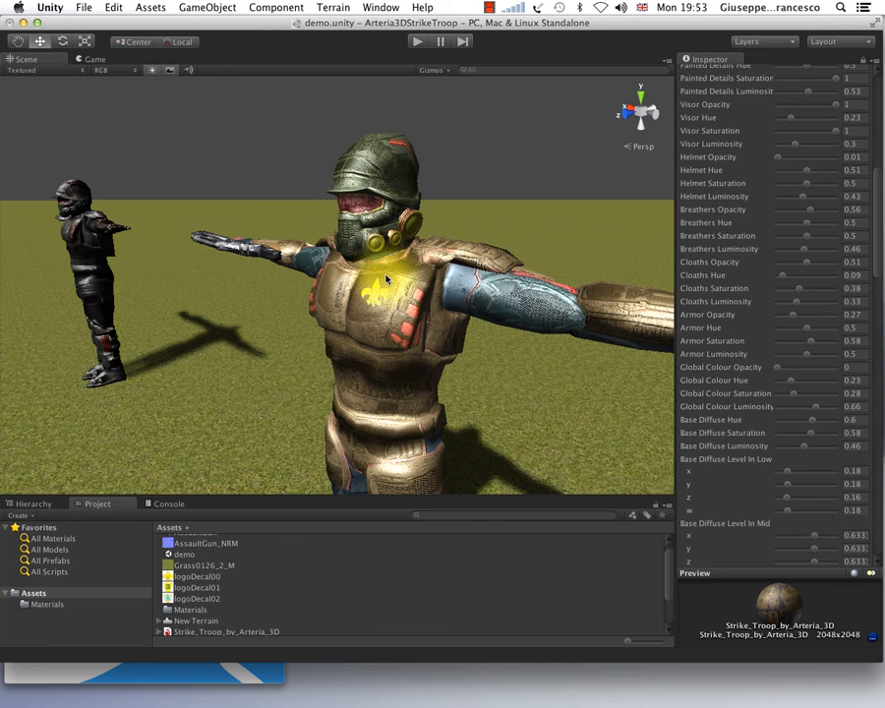
{"action": "scroll", "coordinate": [386, 280], "scroll_direction": "up", "scroll_amount": 3}
{"action": "left_click_drag", "start_coordinate": [384, 279], "coordinate": [452, 233], "text": "alt"}
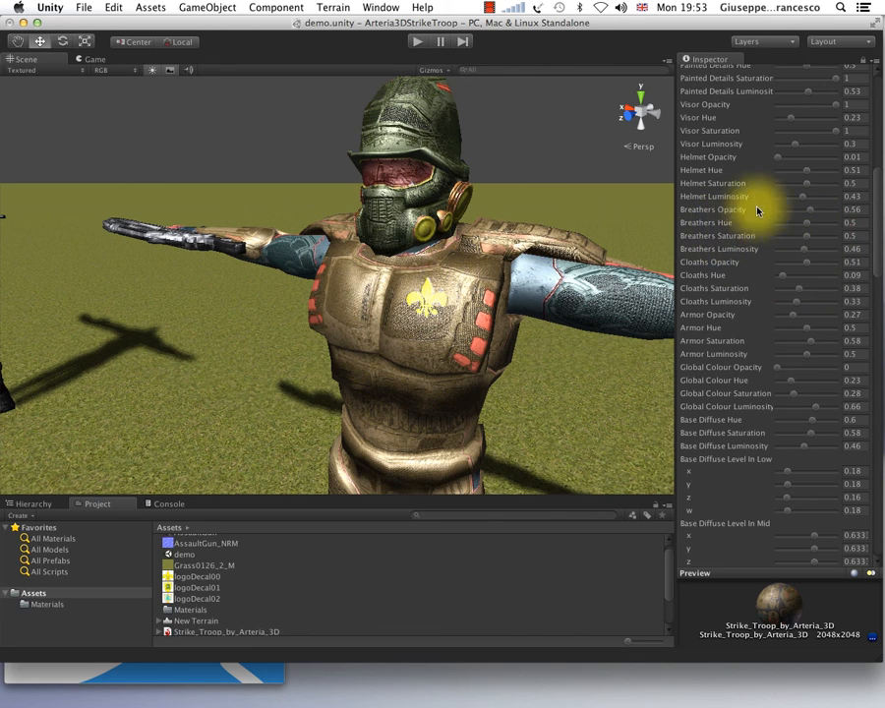
{"action": "scroll", "coordinate": [876, 246], "scroll_direction": "up", "scroll_amount": 3}
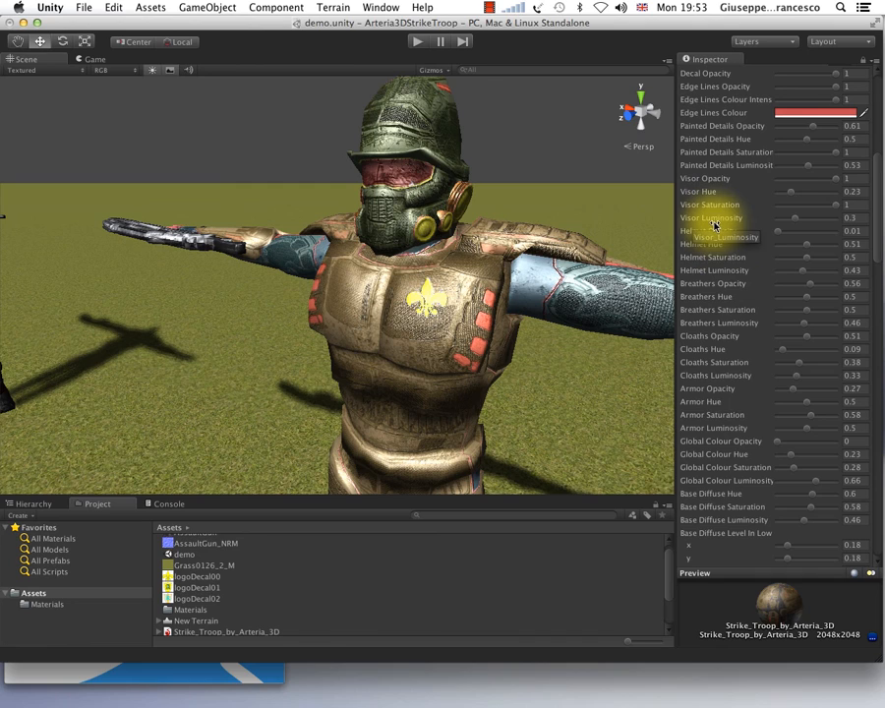
- Set Helmet Opacity to 0.61 and inspect the helmet tint from the front and side
{"action": "left_click", "coordinate": [808, 234]}
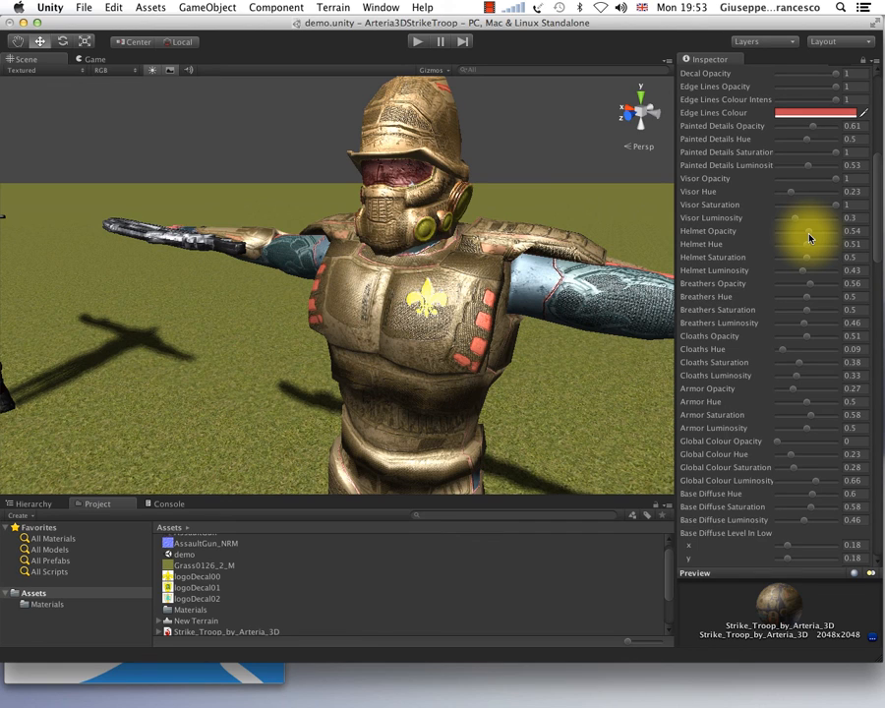
{"action": "left_click_drag", "start_coordinate": [813, 236], "coordinate": [814, 236]}
{"action": "mouse_move", "coordinate": [407, 292]}
{"action": "left_mouse_down", "text": "alt"}
{"action": "mouse_move", "coordinate": [417, 332]}
{"action": "mouse_move", "coordinate": [589, 282]}
{"action": "mouse_move", "coordinate": [604, 370]}
{"action": "mouse_move", "coordinate": [304, 302]}
{"action": "mouse_move", "coordinate": [280, 281]}
{"action": "mouse_move", "coordinate": [390, 320]}
{"action": "mouse_move", "coordinate": [309, 230]}
{"action": "mouse_move", "coordinate": [405, 318]}
{"action": "mouse_move", "coordinate": [457, 318]}
{"action": "mouse_move", "coordinate": [417, 346]}
{"action": "mouse_move", "coordinate": [494, 326]}
{"action": "mouse_move", "coordinate": [486, 350]}
{"action": "mouse_move", "coordinate": [476, 258]}
{"action": "mouse_move", "coordinate": [482, 316]}
{"action": "mouse_move", "coordinate": [458, 351]}
{"action": "mouse_move", "coordinate": [324, 296]}
{"action": "mouse_move", "coordinate": [405, 321]}
{"action": "mouse_move", "coordinate": [447, 292]}
{"action": "mouse_move", "coordinate": [447, 322]}
{"action": "mouse_move", "coordinate": [424, 309]}
{"action": "mouse_move", "coordinate": [461, 256]}
{"action": "mouse_move", "coordinate": [419, 308]}
{"action": "mouse_move", "coordinate": [462, 323]}
{"action": "mouse_move", "coordinate": [305, 303]}
{"action": "mouse_move", "coordinate": [395, 264]}
{"action": "mouse_move", "coordinate": [417, 273]}
{"action": "left_mouse_up", "text": "alt"}
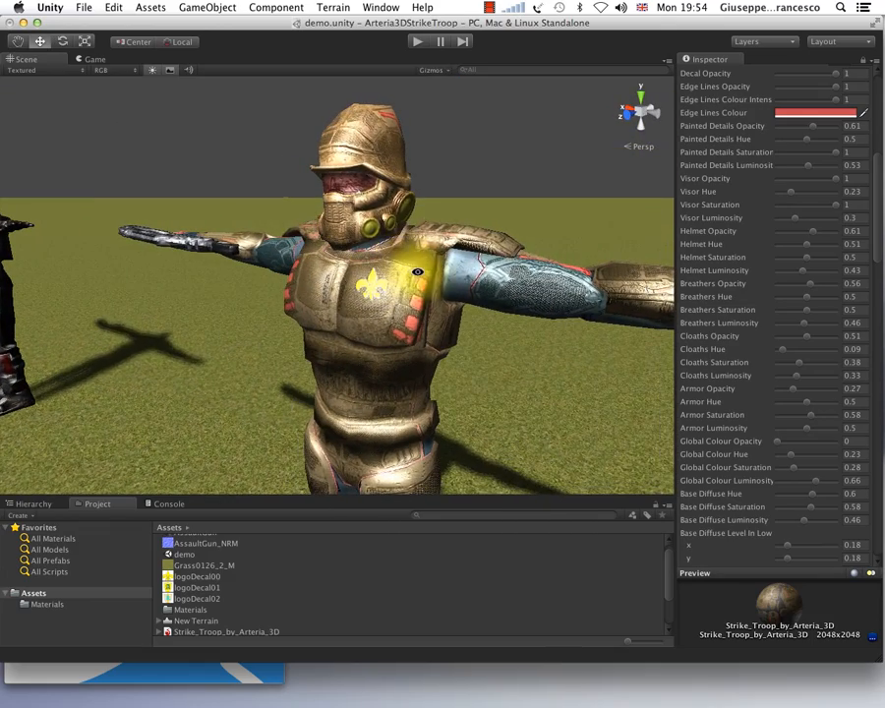
{"action": "left_click_drag", "start_coordinate": [391, 317], "coordinate": [437, 346], "text": "alt"}
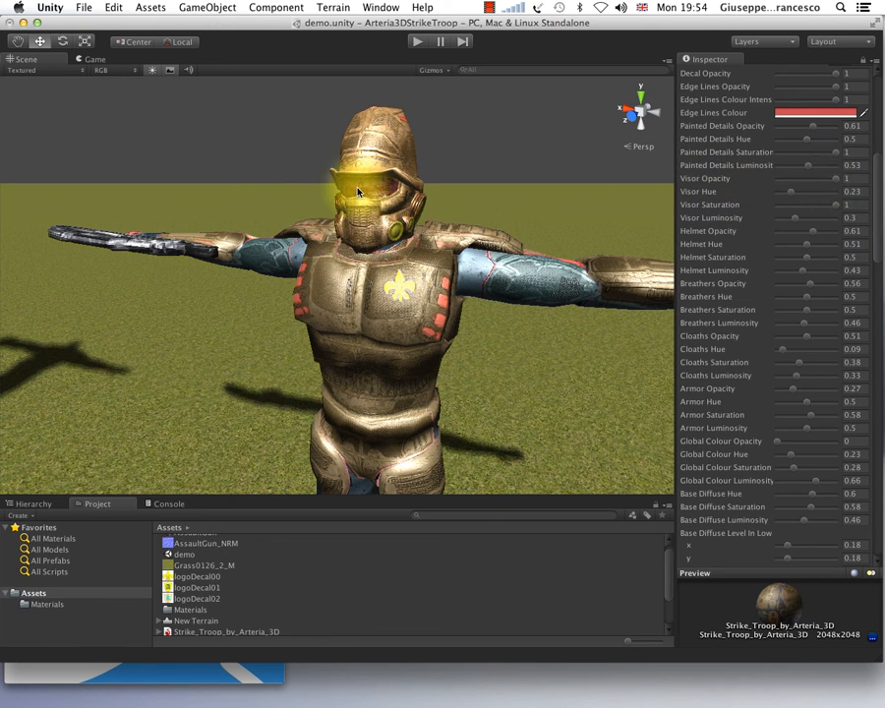
{"action": "left_click_drag", "start_coordinate": [359, 192], "coordinate": [303, 214], "text": "alt"}
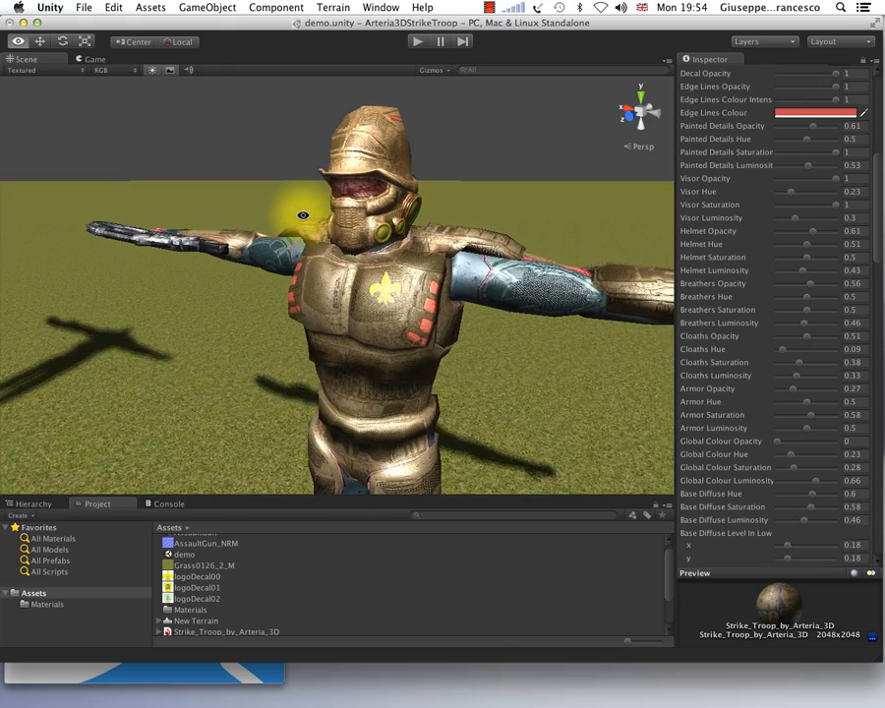
{"action": "scroll", "coordinate": [356, 200], "scroll_direction": "up", "scroll_amount": 3}
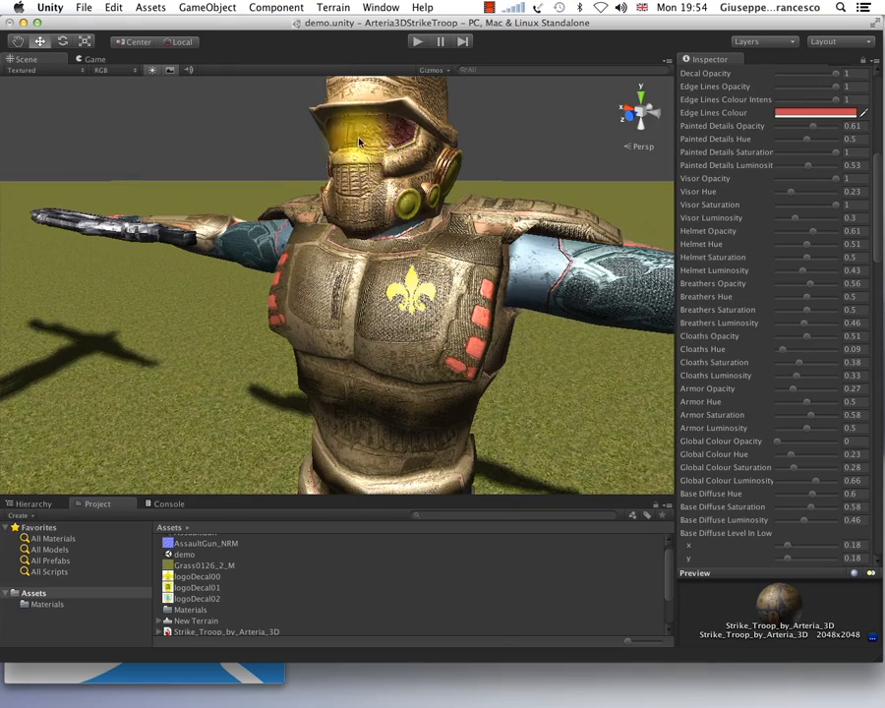
{"action": "left_click_drag", "start_coordinate": [360, 218], "coordinate": [425, 276], "text": "alt"}
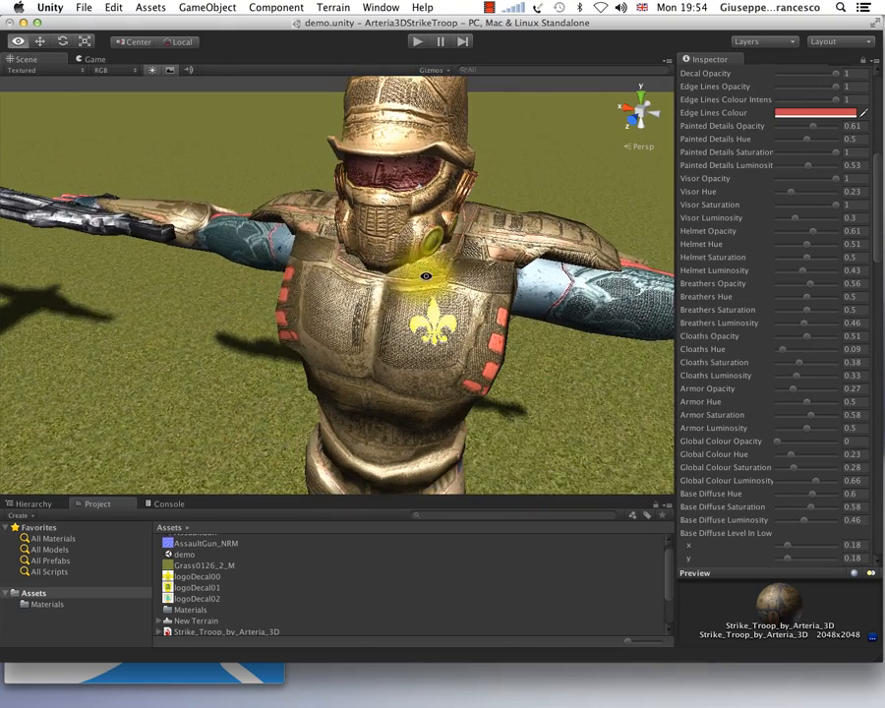
{"action": "scroll", "coordinate": [432, 250], "scroll_direction": "down", "scroll_amount": 3}
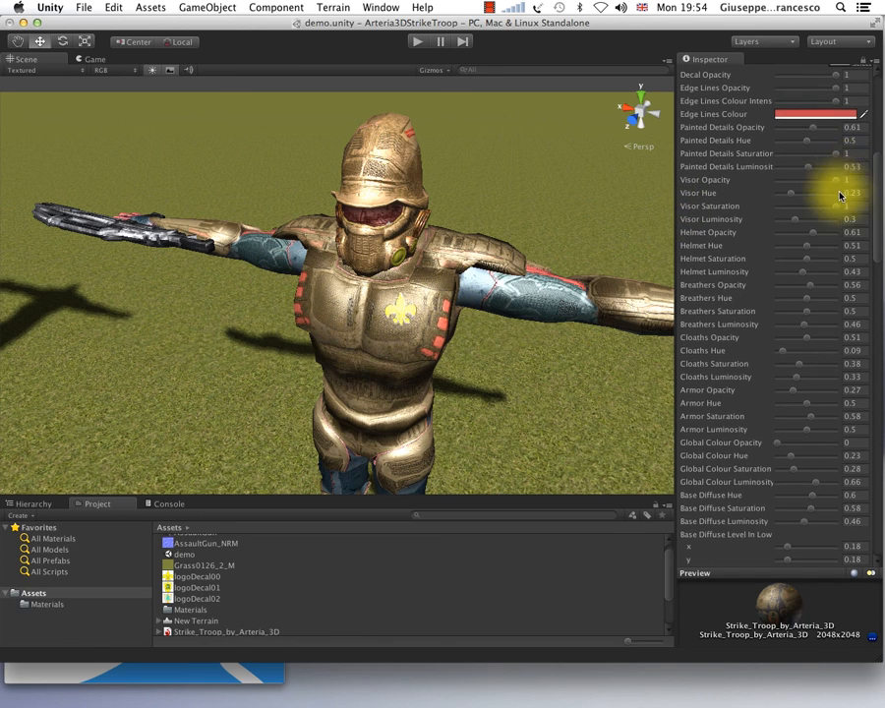
- Review the remaining material parameters, from base diffuse levels, scratches, spots and curvature down to specularity, AO and normal settings
{"action": "scroll", "coordinate": [836, 216], "scroll_direction": "up", "scroll_amount": 2}
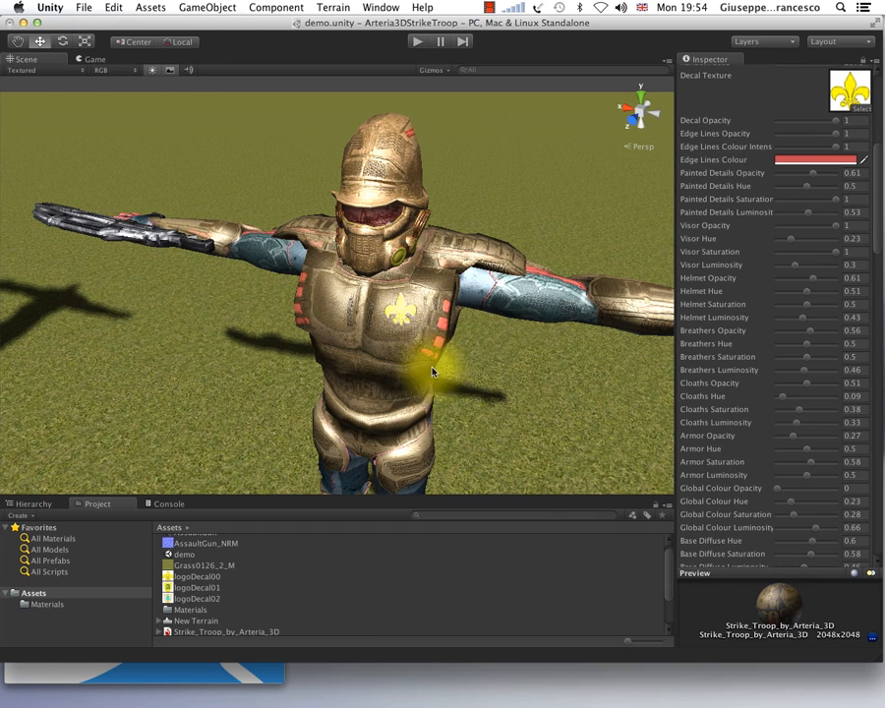
{"action": "left_click_drag", "start_coordinate": [545, 361], "coordinate": [701, 227], "text": "alt"}
{"action": "scroll", "coordinate": [880, 194], "scroll_direction": "down", "scroll_amount": 3}
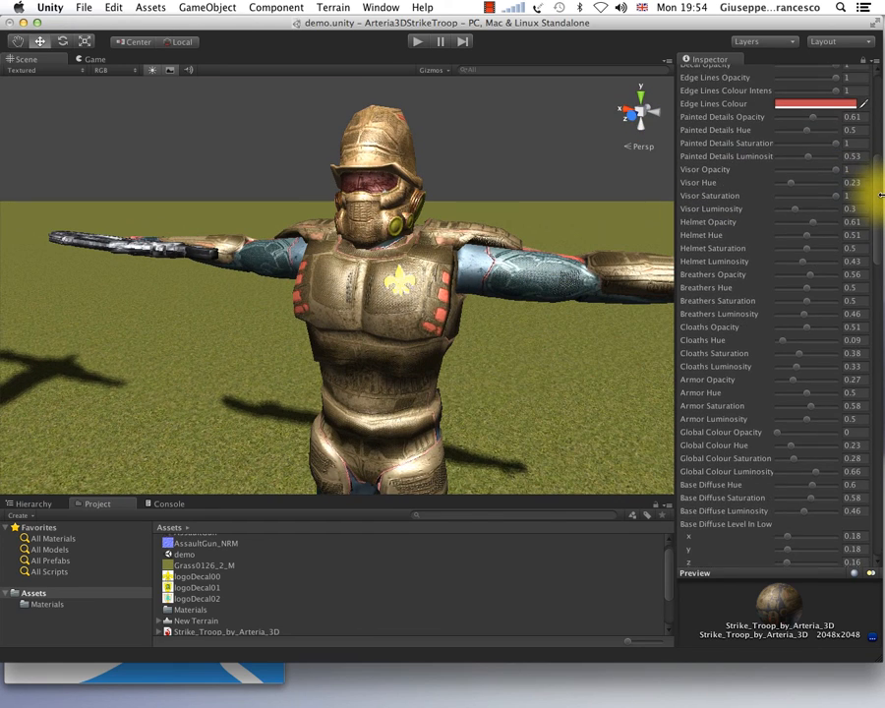
{"action": "left_click_drag", "start_coordinate": [880, 194], "coordinate": [880, 277]}
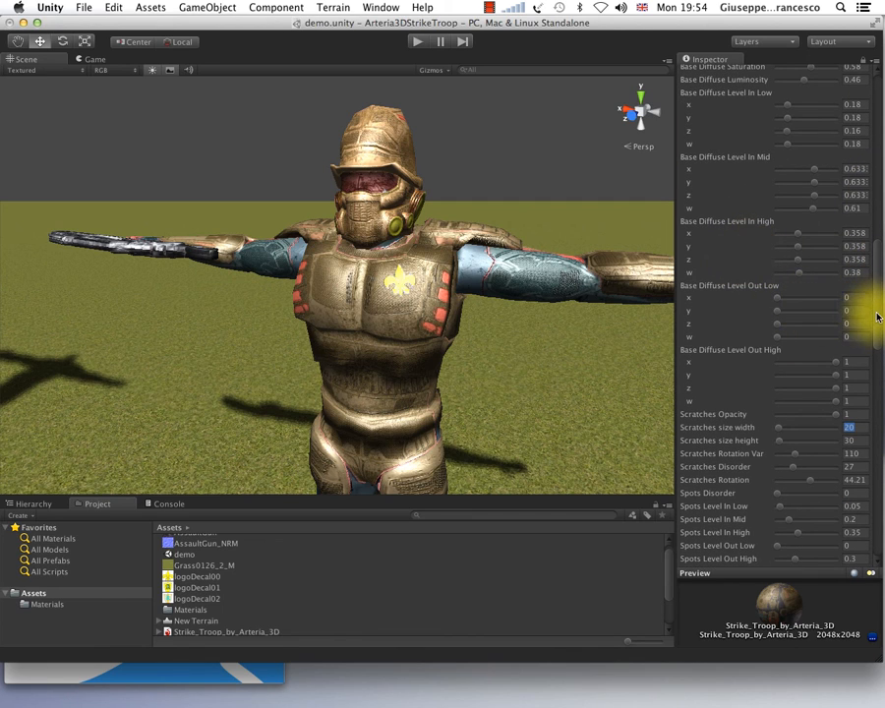
{"action": "left_click_drag", "start_coordinate": [878, 316], "coordinate": [869, 381]}
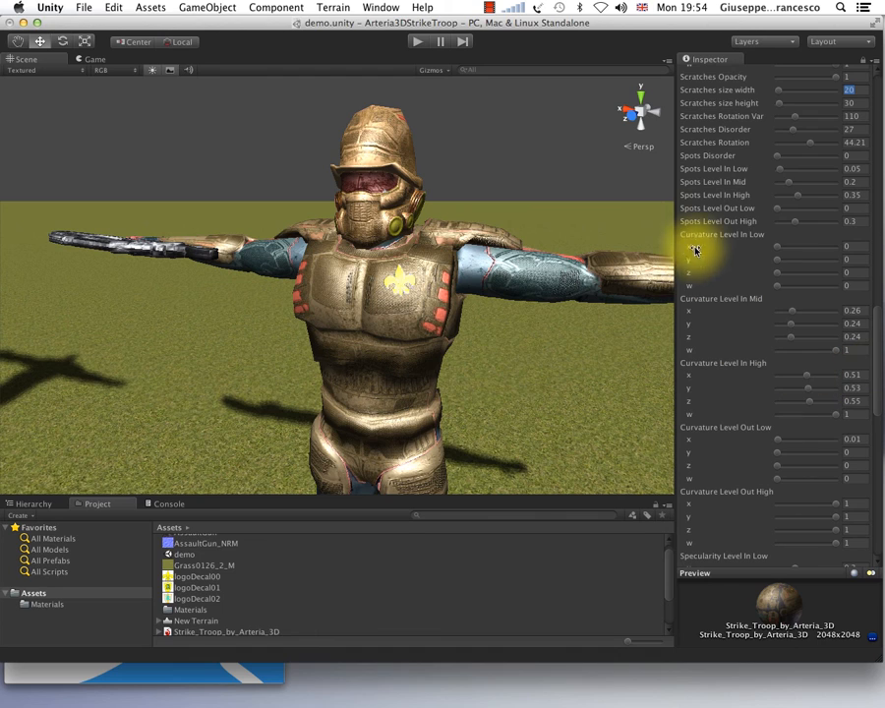
{"action": "left_click_drag", "start_coordinate": [877, 335], "coordinate": [882, 413]}
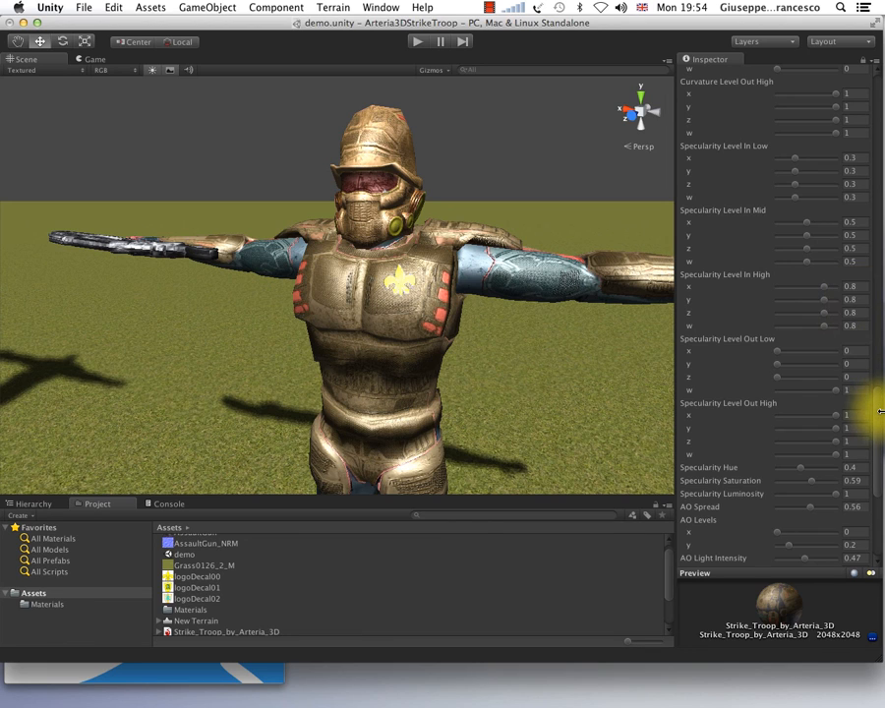
{"action": "left_click_drag", "start_coordinate": [880, 411], "coordinate": [880, 460]}
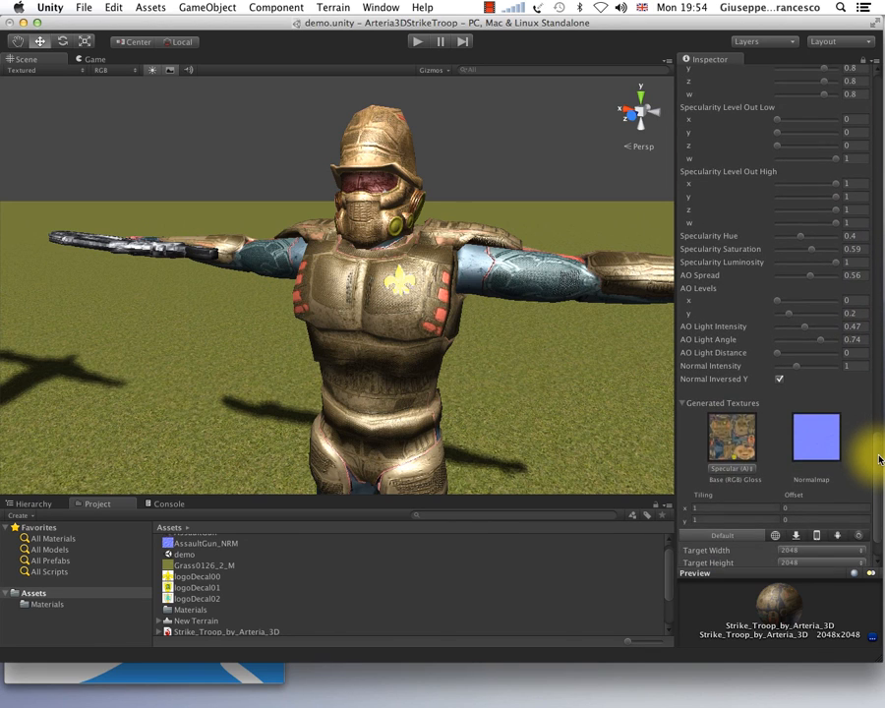
- Set Normal Intensity to 3 while viewing the chest armour and decal up close
{"action": "scroll", "coordinate": [531, 356], "scroll_direction": "up", "scroll_amount": 10}
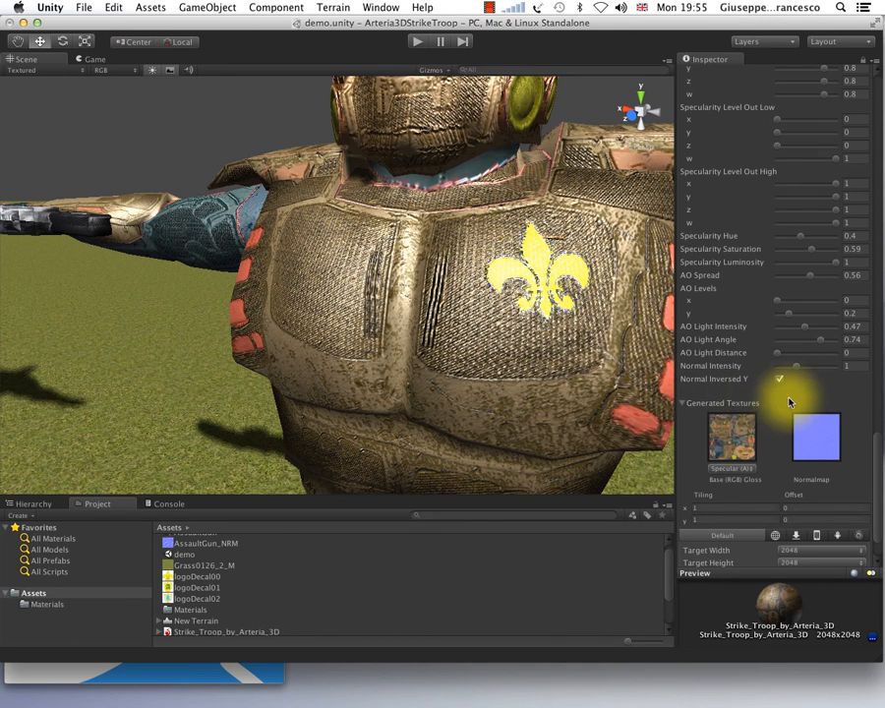
{"action": "left_click_drag", "start_coordinate": [389, 395], "coordinate": [300, 362], "text": "alt"}
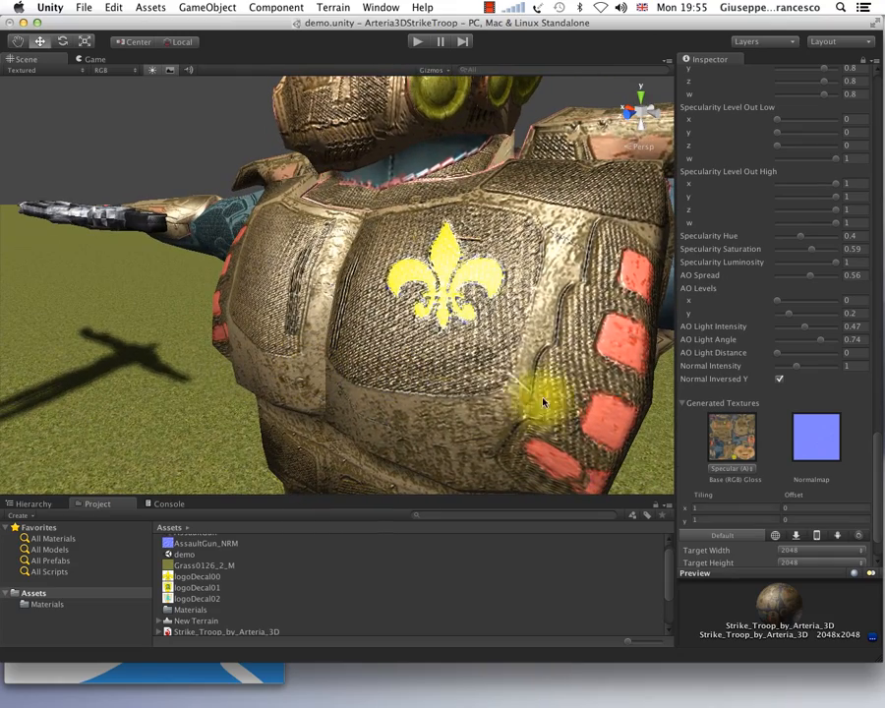
{"action": "left_click", "coordinate": [778, 378]}
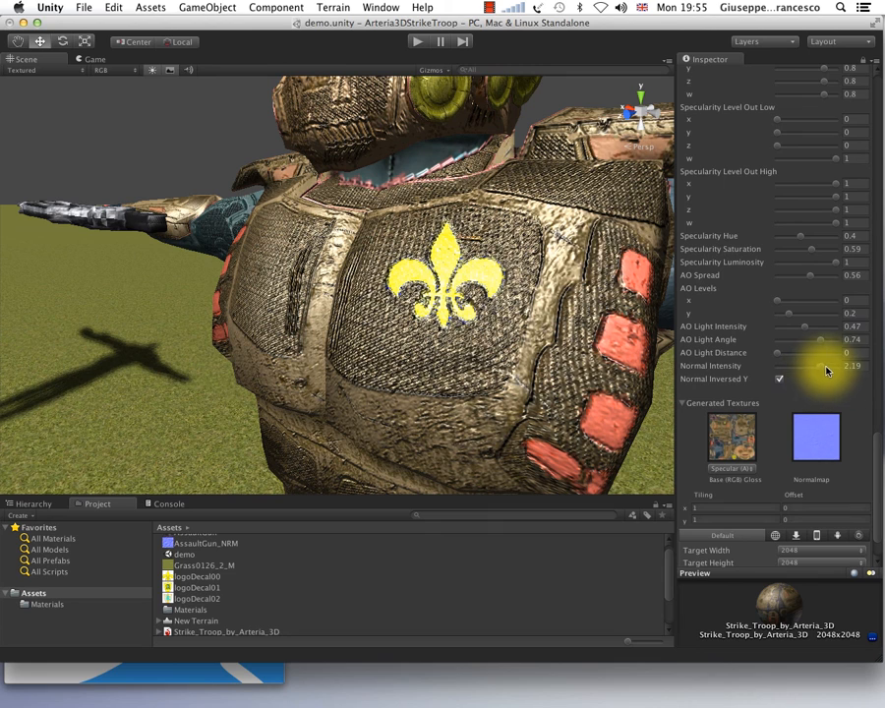
{"action": "left_click_drag", "start_coordinate": [832, 372], "coordinate": [851, 371]}
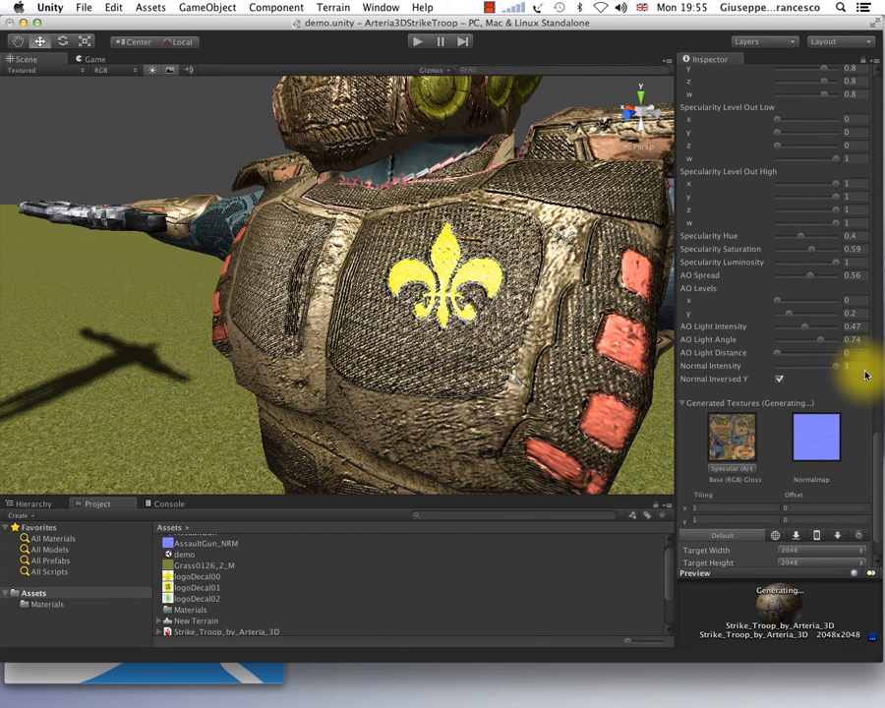
- Examine the strengthened surface relief on the whole character and up close on the chest plates and decal
{"action": "scroll", "coordinate": [511, 322], "scroll_direction": "down", "scroll_amount": 8}
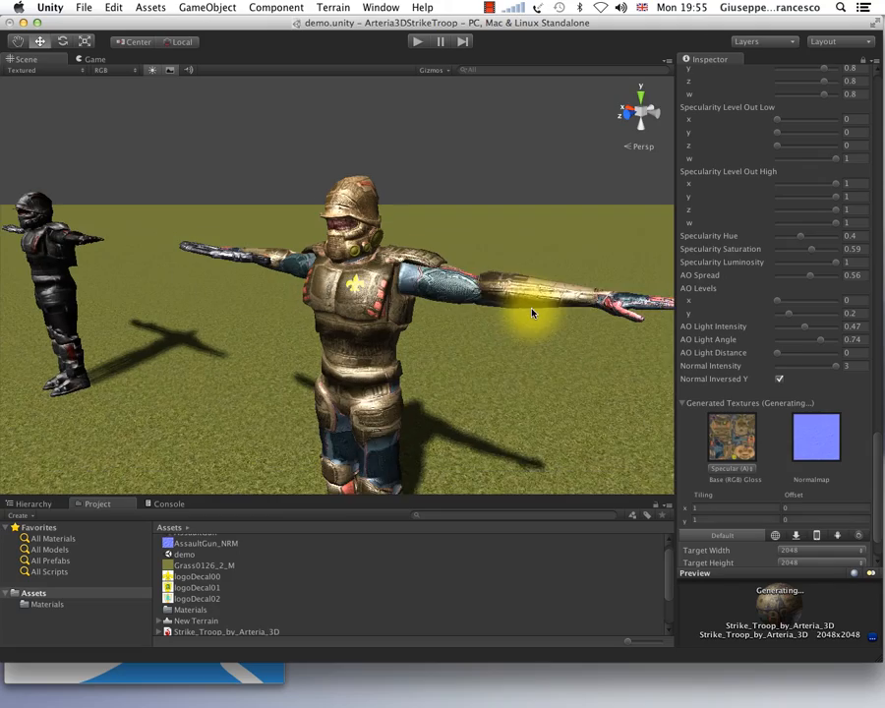
{"action": "left_click_drag", "start_coordinate": [532, 312], "coordinate": [477, 318], "text": "alt"}
{"action": "right_click_drag", "start_coordinate": [477, 318], "coordinate": [494, 297], "text": "alt"}
{"action": "left_click_drag", "start_coordinate": [494, 297], "coordinate": [372, 278], "text": "alt"}
{"action": "right_click_drag", "start_coordinate": [372, 277], "coordinate": [556, 500], "text": "alt"}
{"action": "left_click_drag", "start_coordinate": [408, 346], "coordinate": [6, 221], "text": "alt"}
{"action": "left_click_drag", "start_coordinate": [272, 187], "coordinate": [462, 202], "text": "alt"}
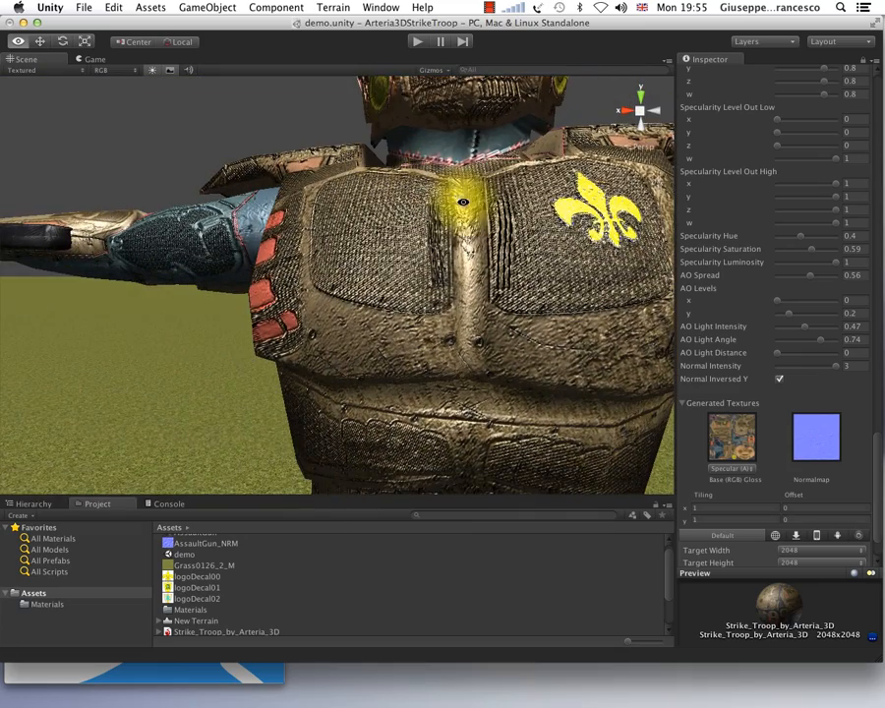
{"action": "left_click_drag", "start_coordinate": [484, 249], "coordinate": [463, 295], "text": "alt"}
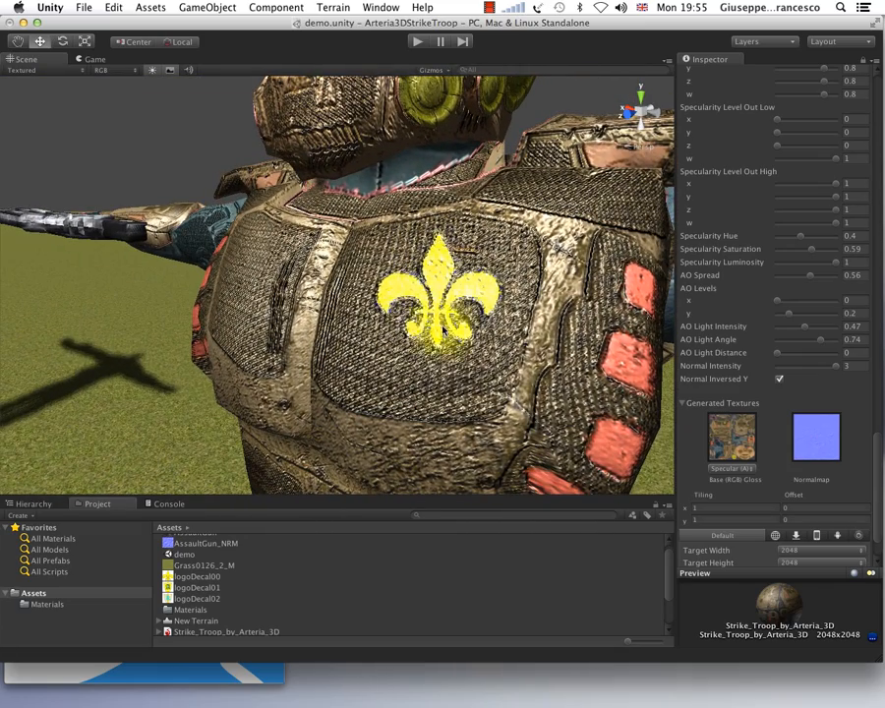
- Set Normal Intensity to 0.64 and check the softer relief on the chest armour up close
{"action": "scroll", "coordinate": [386, 335], "scroll_direction": "down", "scroll_amount": 5}
{"action": "mouse_move", "coordinate": [449, 295]}
{"action": "left_mouse_down", "text": "alt"}
{"action": "mouse_move", "coordinate": [442, 366]}
{"action": "mouse_move", "coordinate": [441, 309]}
{"action": "left_mouse_up", "text": "alt"}
{"action": "right_click_drag", "start_coordinate": [441, 308], "coordinate": [538, 422], "text": "alt"}
{"action": "left_click_drag", "start_coordinate": [427, 390], "coordinate": [445, 340], "text": "alt"}
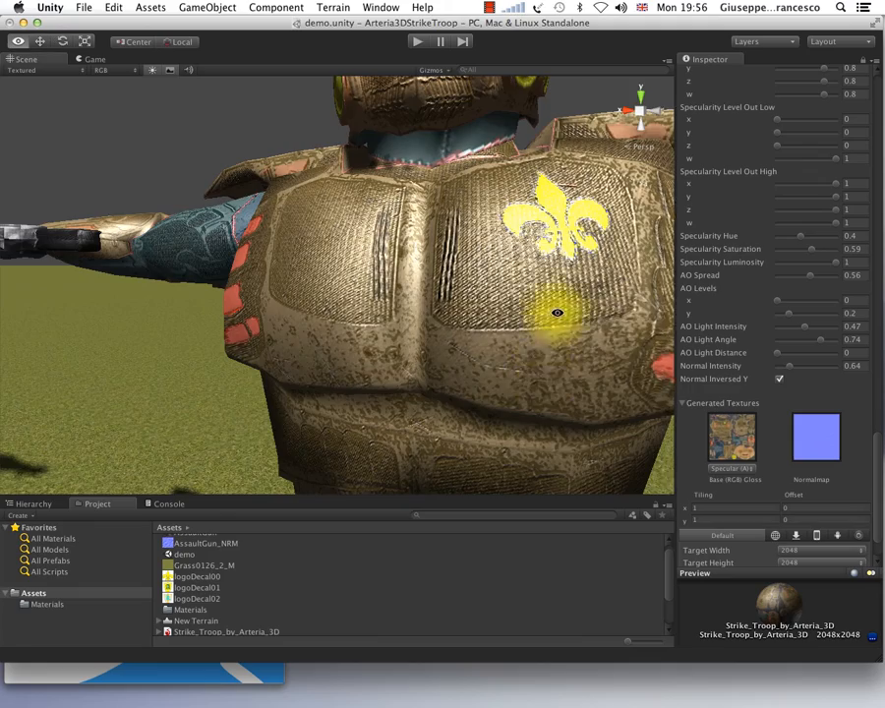
{"action": "left_click_drag", "start_coordinate": [556, 311], "coordinate": [538, 375], "text": "alt"}
- Examine the finished material on the whole Strike Troop character from the front, the side and above
{"action": "right_click_drag", "start_coordinate": [513, 371], "coordinate": [322, 35], "text": "alt"}
{"action": "mouse_move", "coordinate": [468, 407]}
{"action": "left_mouse_down", "text": "alt"}
{"action": "mouse_move", "coordinate": [512, 347]}
{"action": "mouse_move", "coordinate": [559, 424]}
{"action": "mouse_move", "coordinate": [474, 396]}
{"action": "mouse_move", "coordinate": [451, 311]}
{"action": "mouse_move", "coordinate": [474, 384]}
{"action": "left_mouse_up", "text": "alt"}
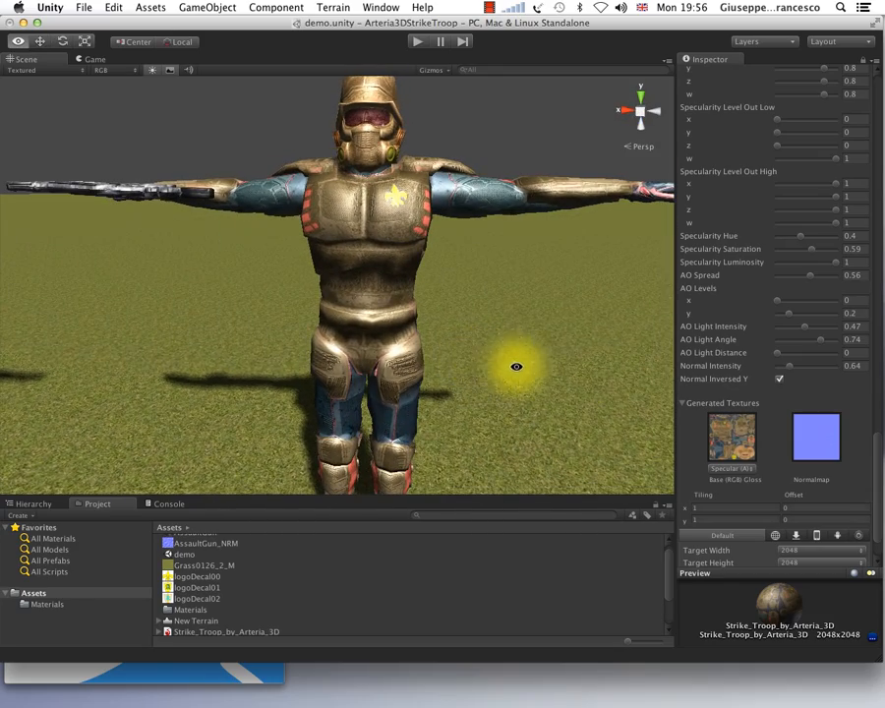
{"action": "left_click_drag", "start_coordinate": [555, 322], "coordinate": [561, 371], "text": "alt"}
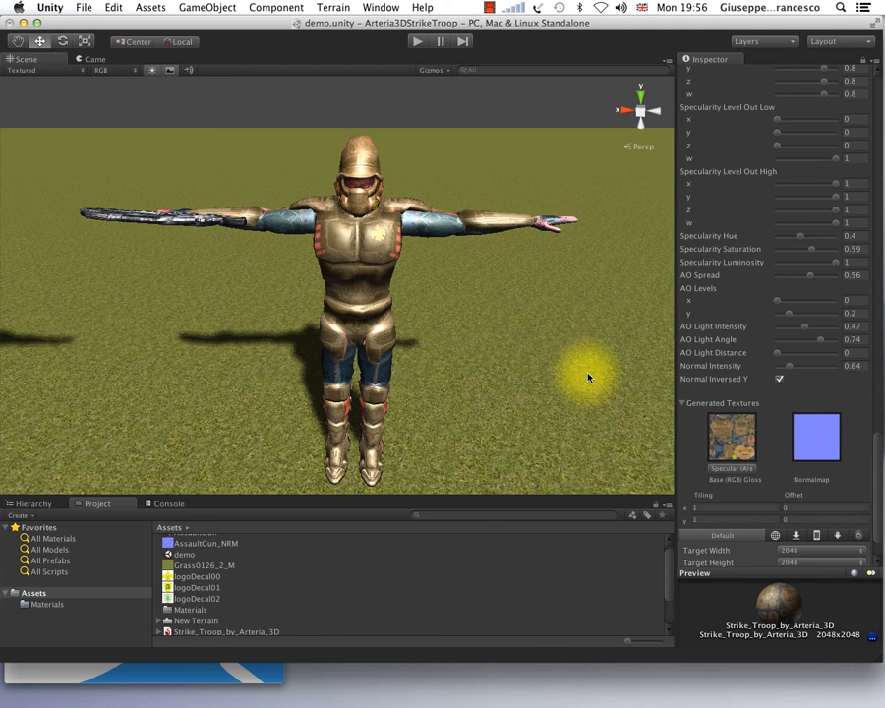
{"action": "left_click_drag", "start_coordinate": [478, 372], "coordinate": [567, 456], "text": "alt"}
{"action": "left_click_drag", "start_coordinate": [568, 328], "coordinate": [638, 376], "text": "alt"}
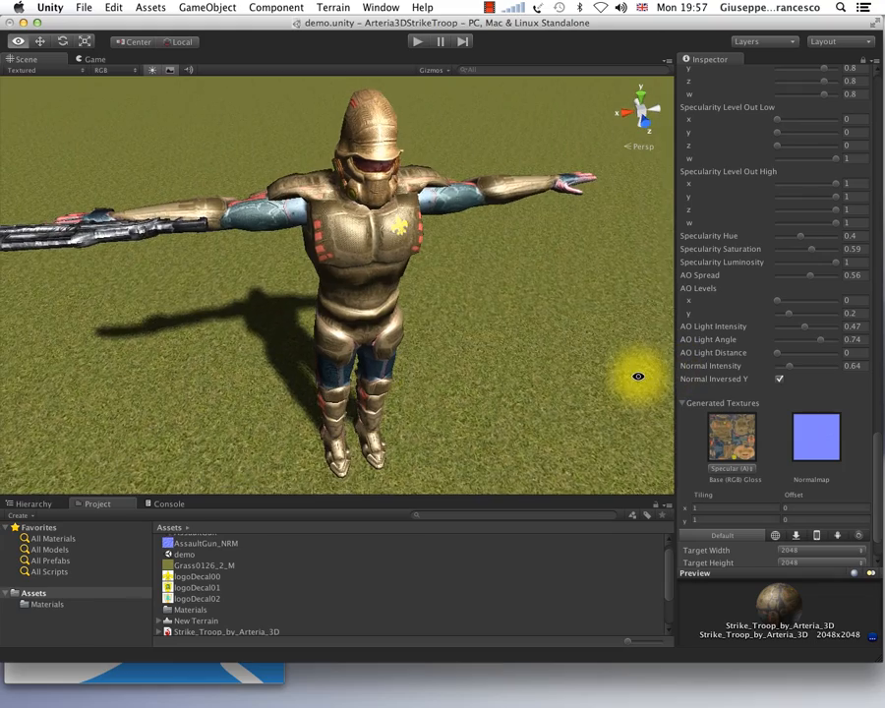
{"action": "left_click_drag", "start_coordinate": [613, 288], "coordinate": [393, 272], "text": "alt"}
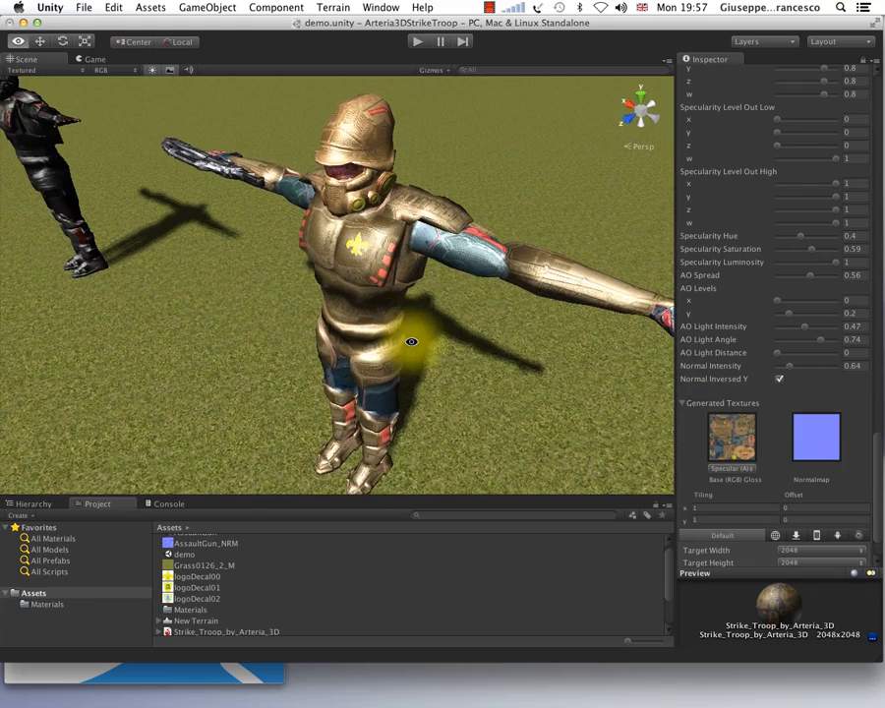
{"action": "left_click_drag", "start_coordinate": [415, 352], "coordinate": [515, 296]}
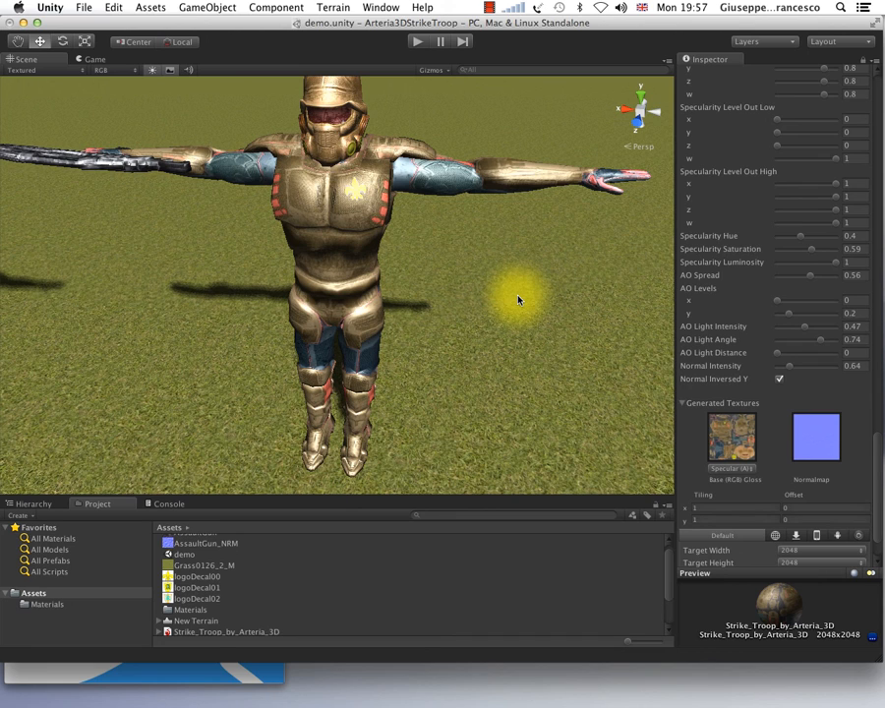
{"action": "scroll", "coordinate": [436, 338], "scroll_direction": "down", "scroll_amount": 4}
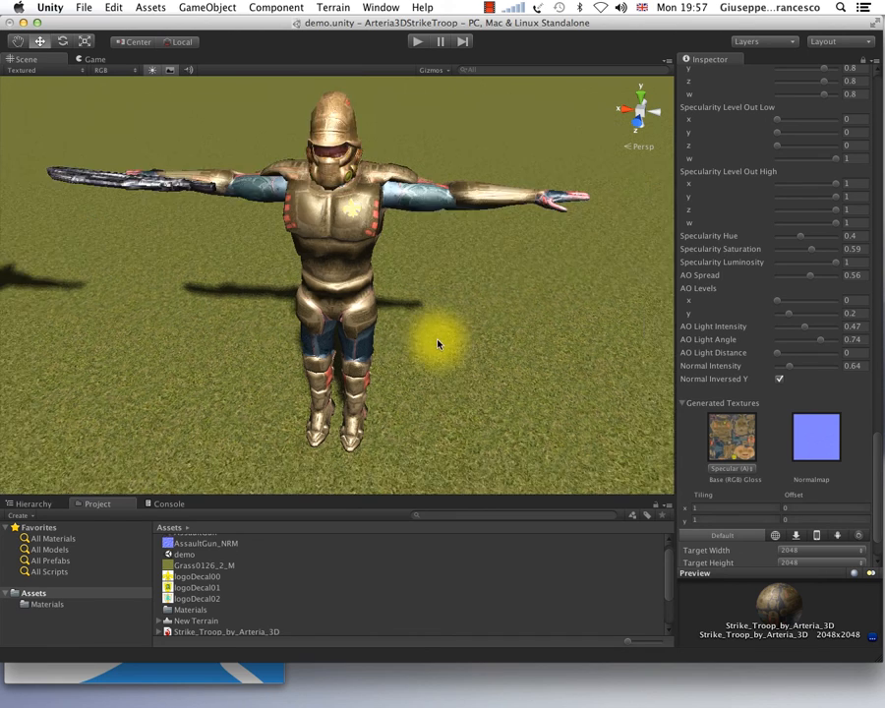
{"action": "left_click_drag", "start_coordinate": [411, 354], "coordinate": [417, 302], "text": "alt"}
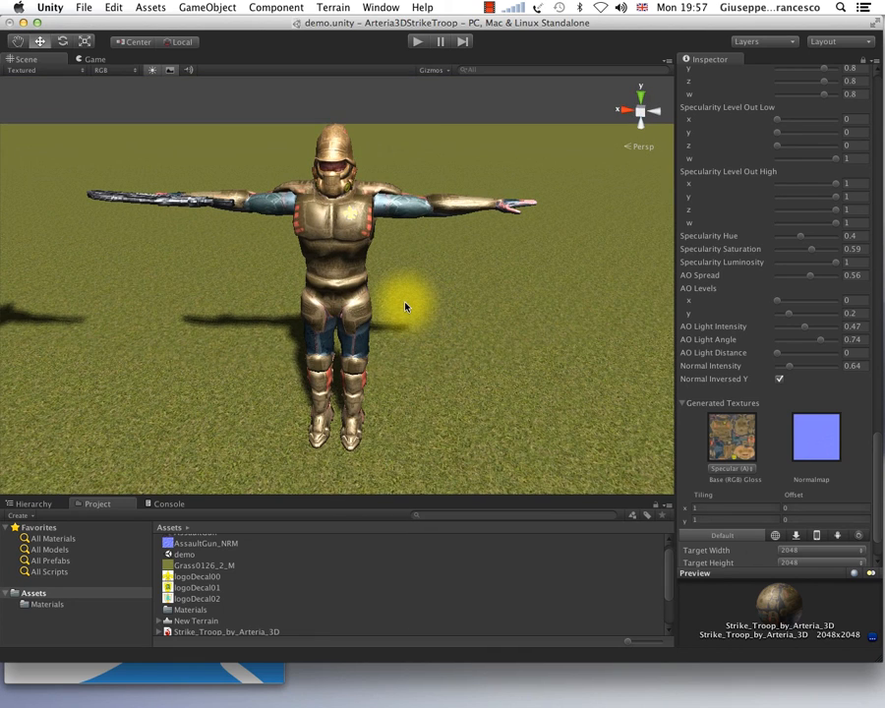
{"action": "key", "text": "q"}
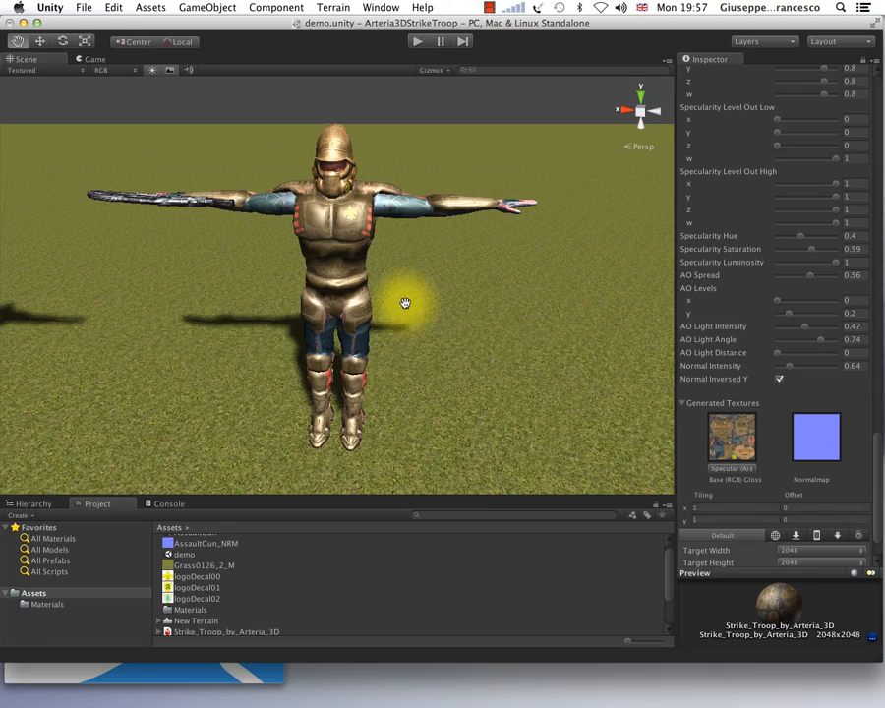